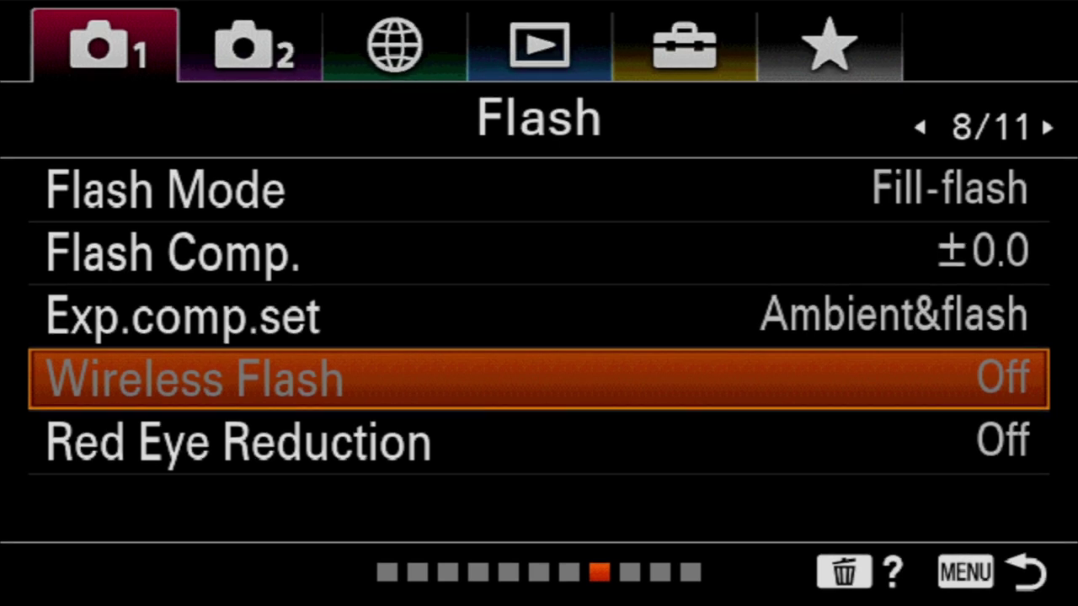
- Highlight Red Eye Reduction and view its On/Off options
click(539, 442)
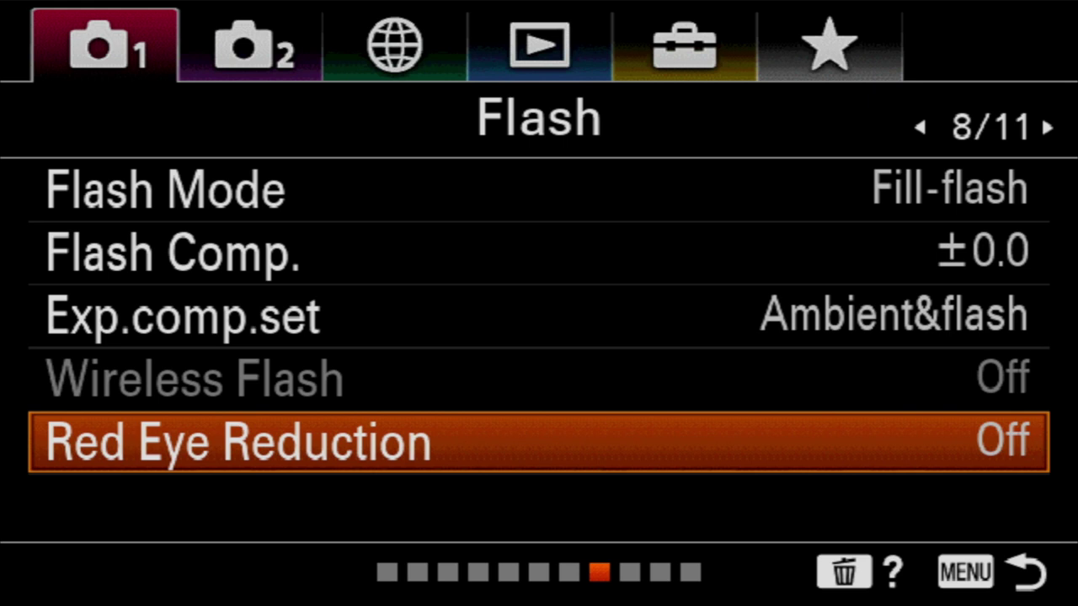
key(Return)
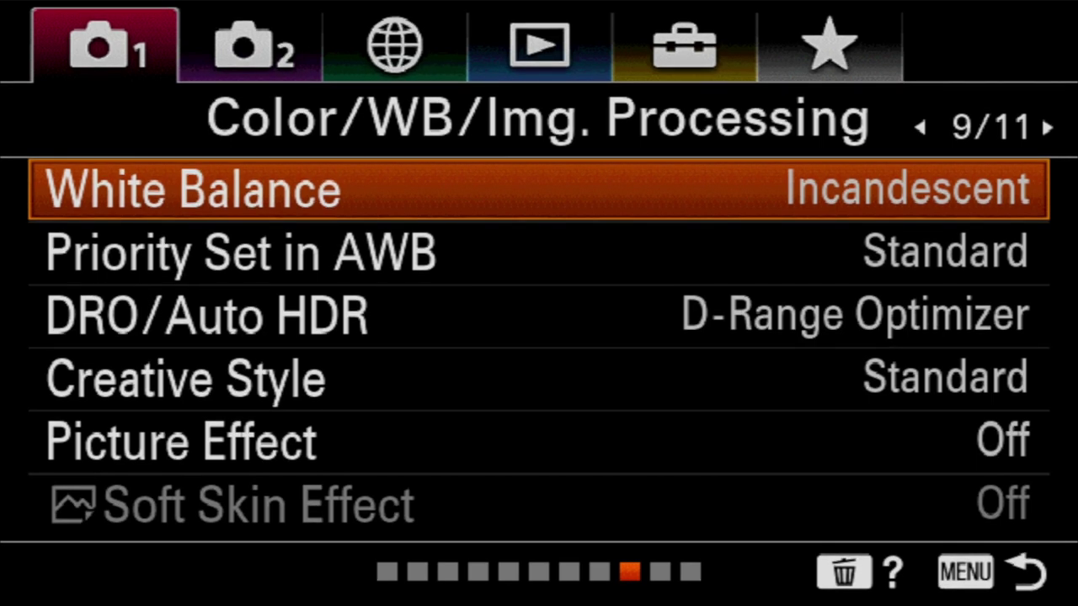
- Change White Balance from Incandescent to Auto (AWB)
key(Return)
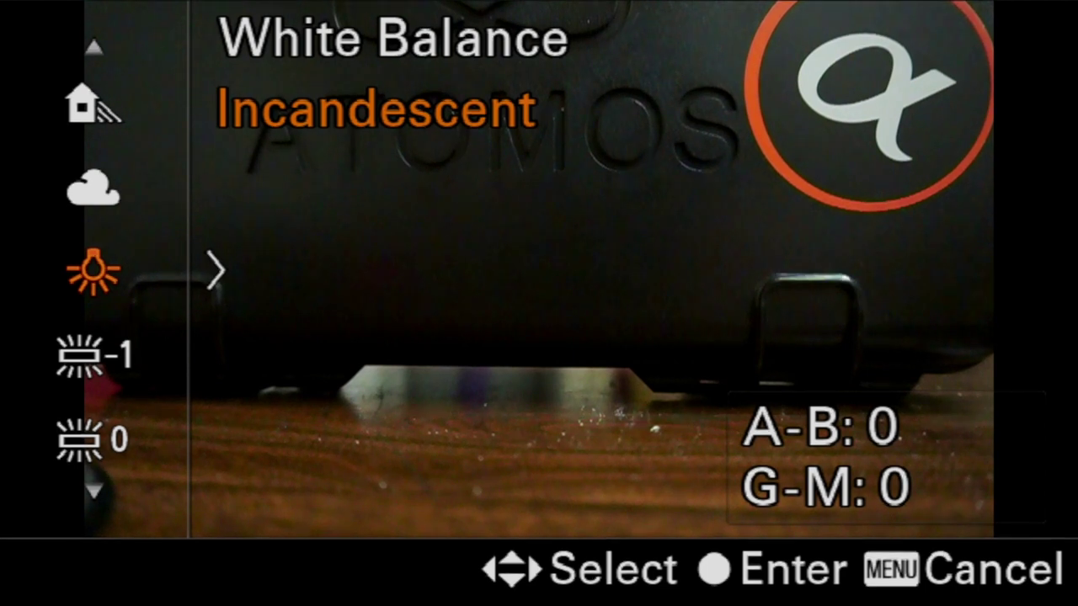
key(Up)
key(Up)
key(Up)
key(Up)
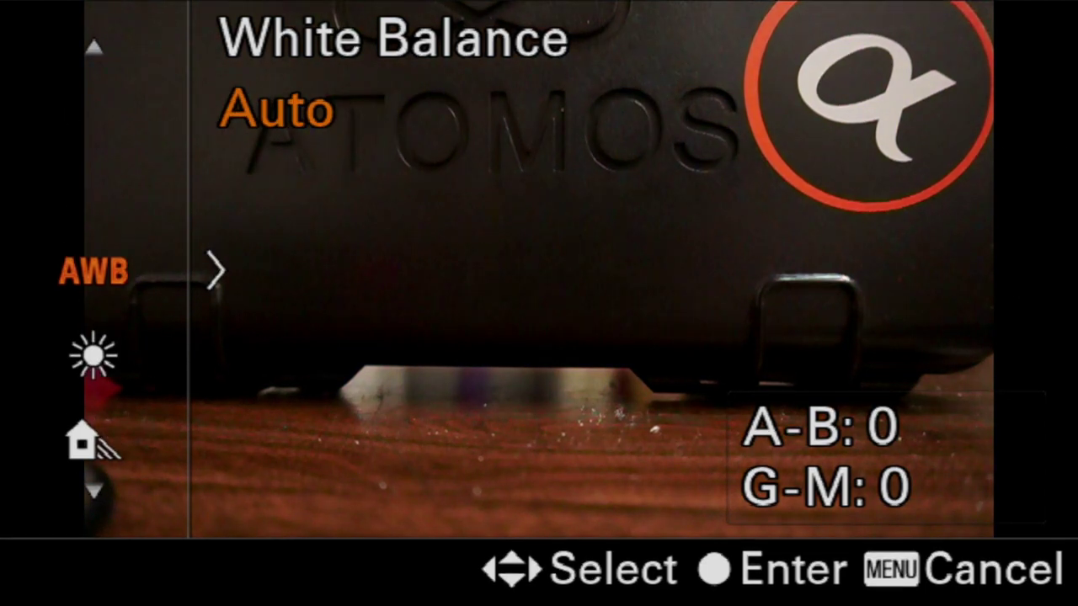
key(Return)
key(Menu)
- Set AWB Priority to White after comparing it with Ambience
key(Down)
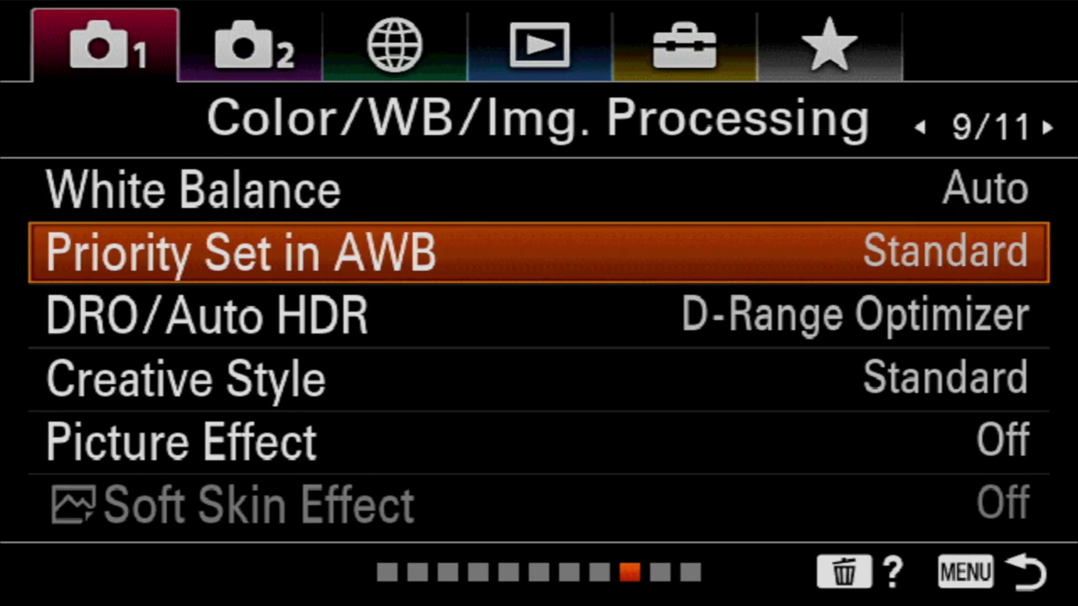
key(Return)
key(Down)
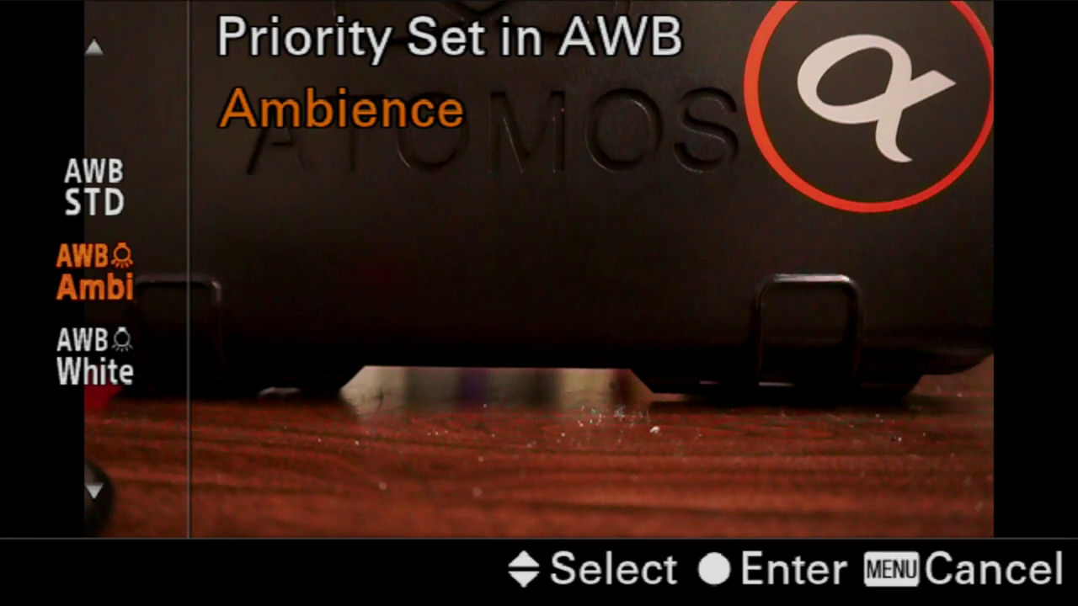
key(Down)
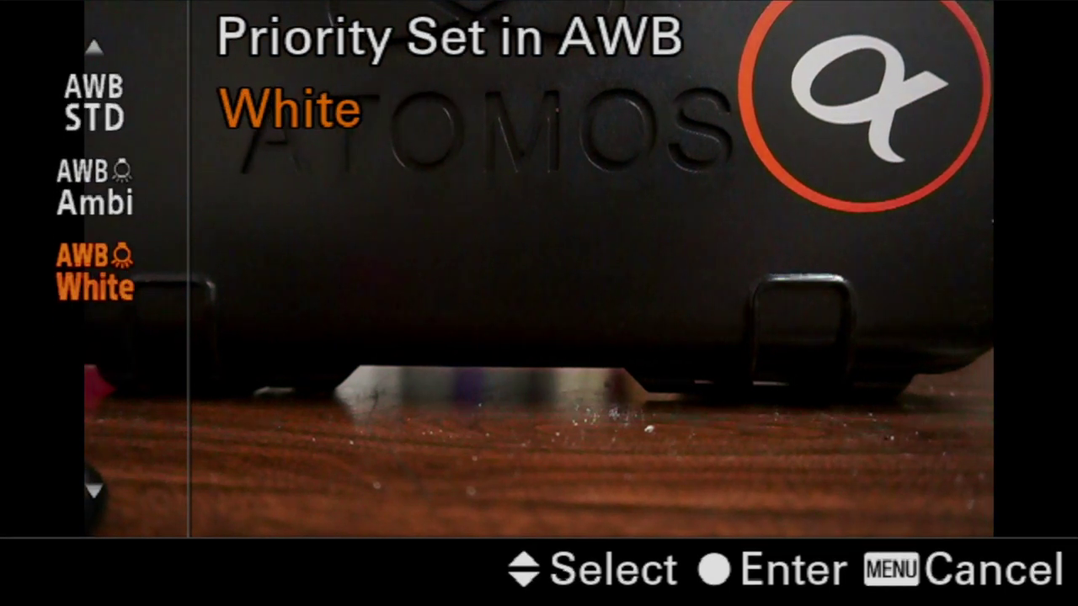
key(Up)
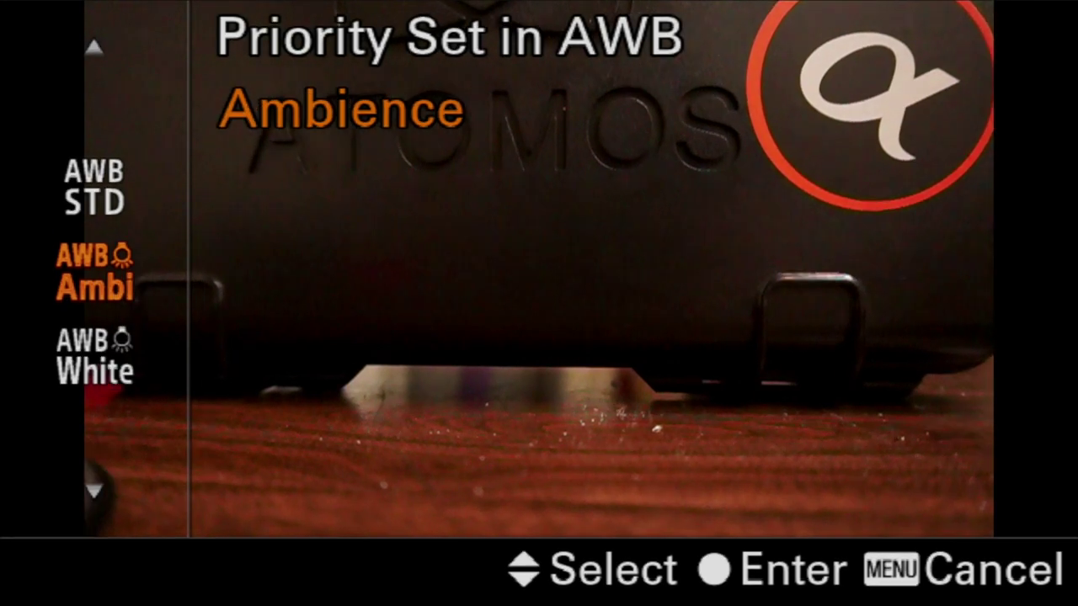
key(Down)
key(Return)
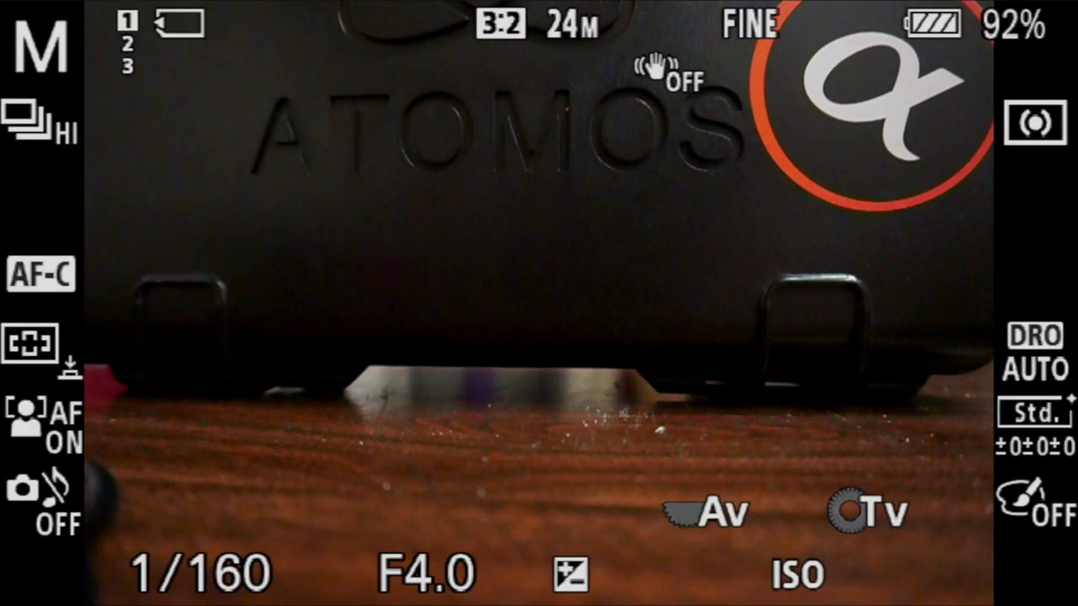
key(Menu)
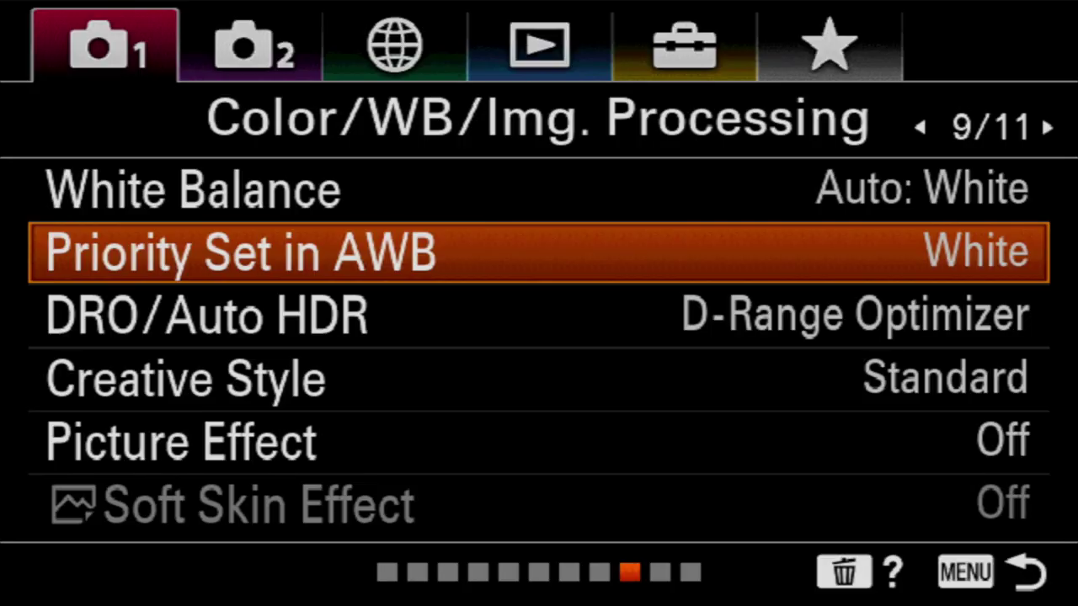
key(Down)
key(Return)
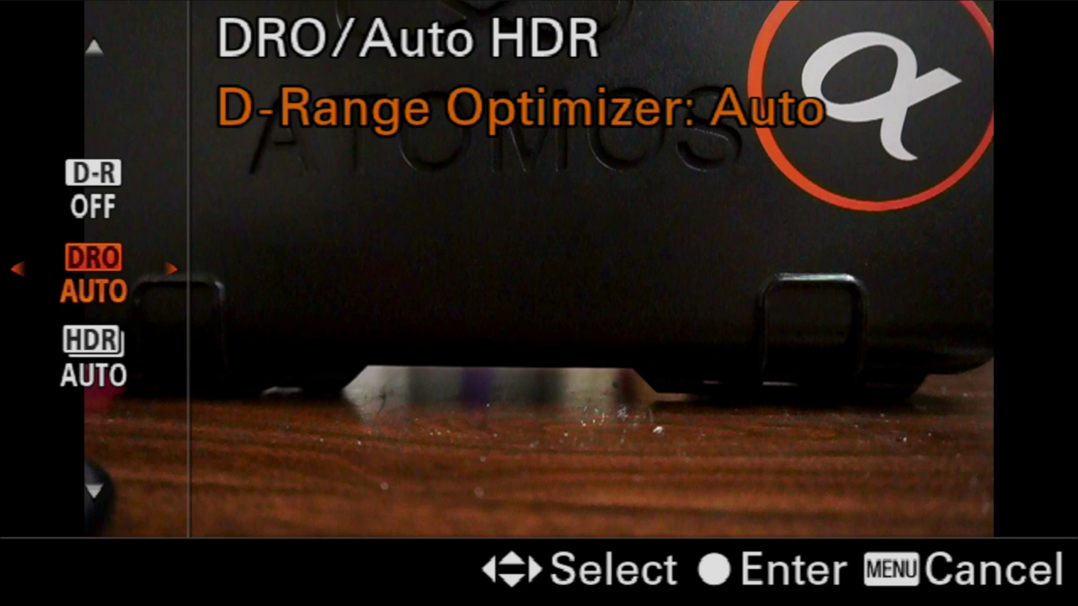
key(Up)
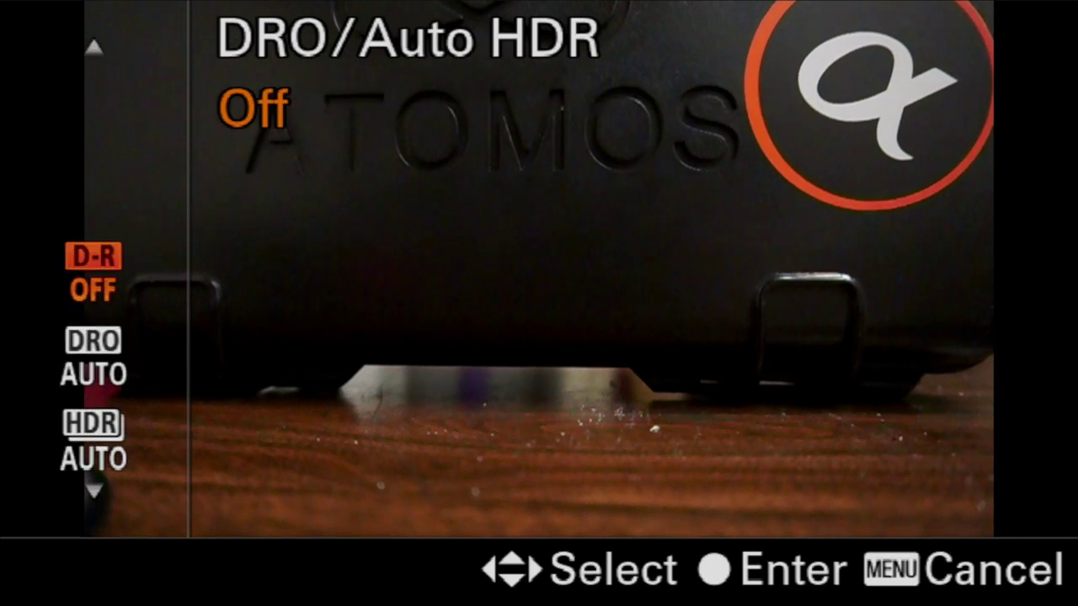
key(Down)
key(Right)
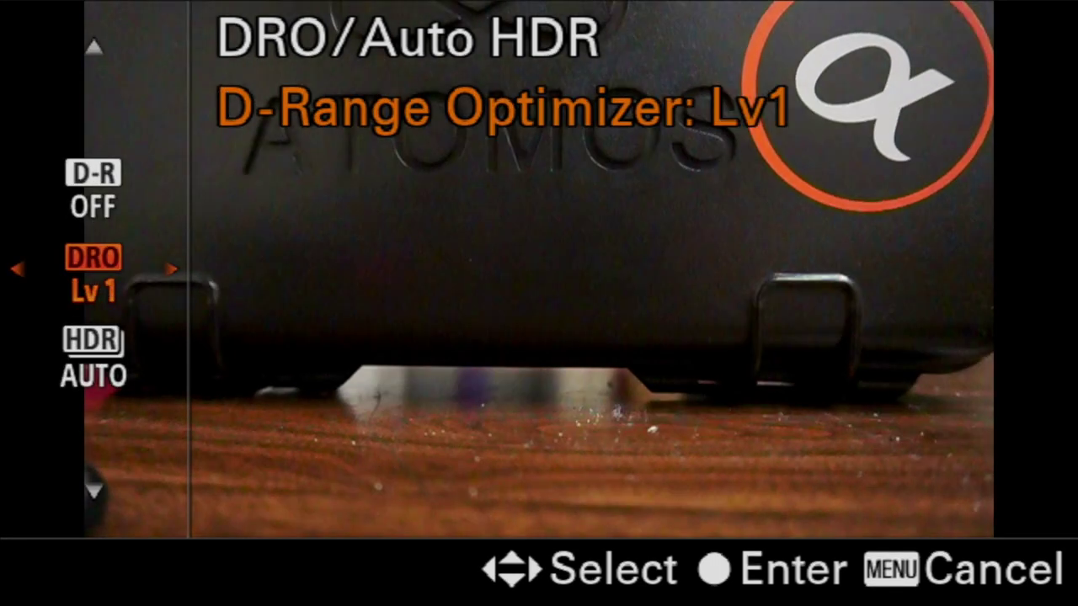
key(Right)
key(Right)
key(Right)
key(Right)
key(Right)
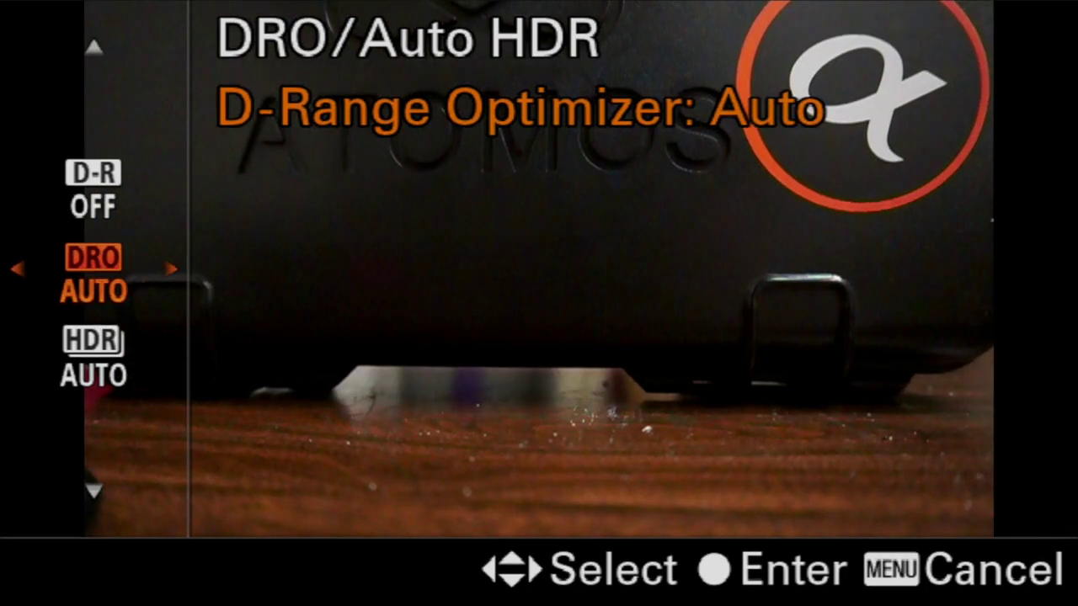
key(Down)
key(Right)
key(Right)
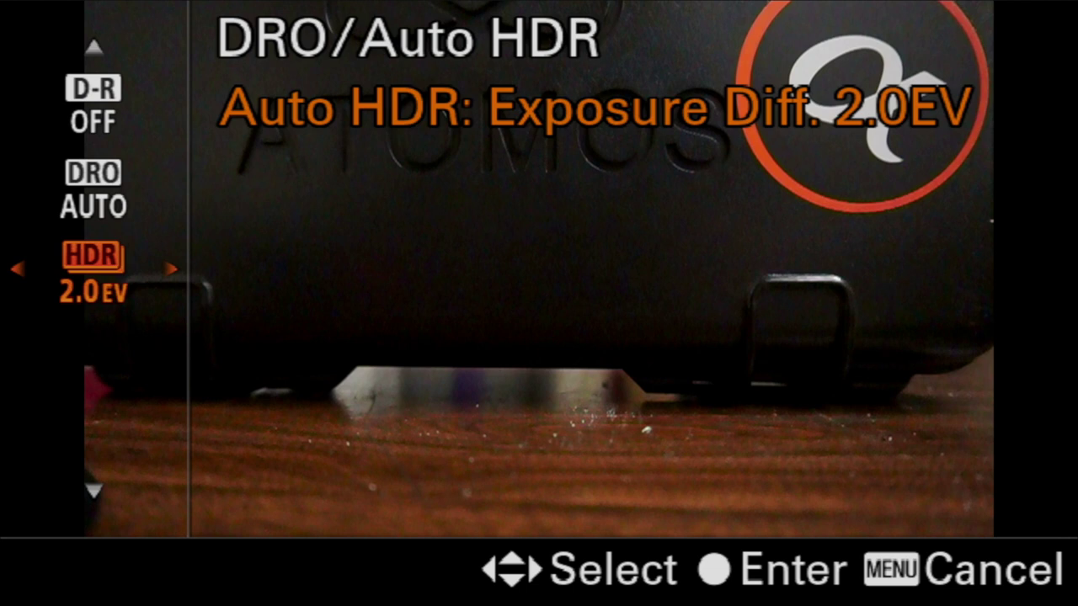
key(Right)
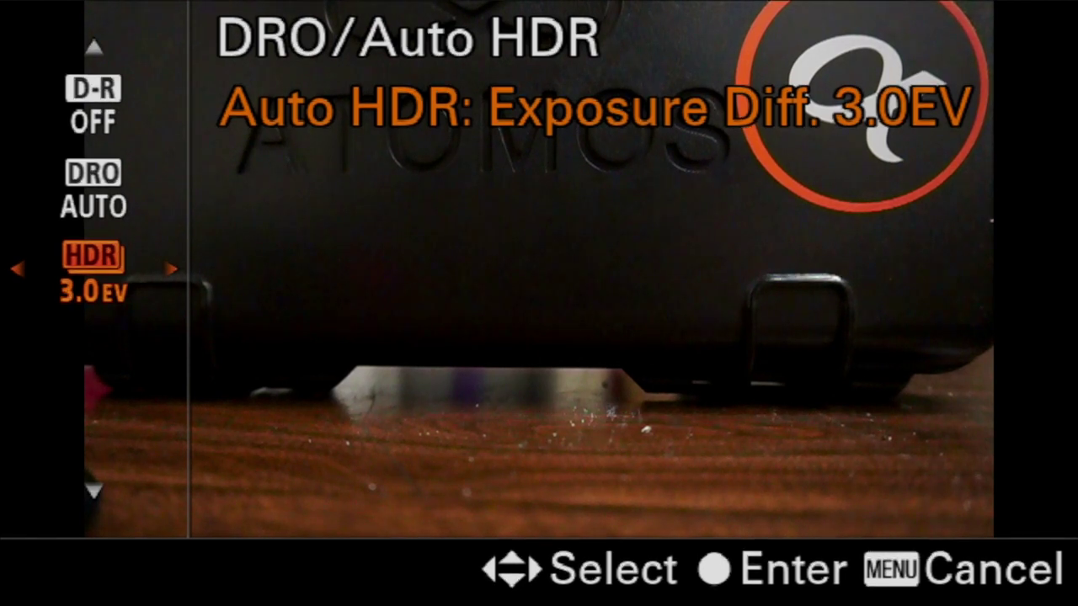
key(Right)
key(Right)
key(Right)
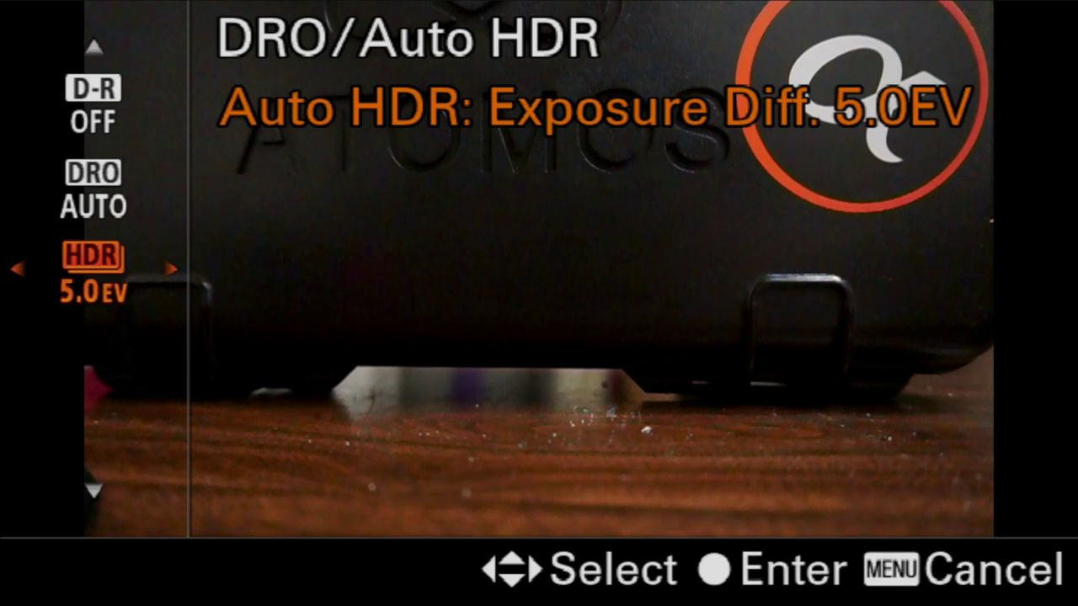
key(Right)
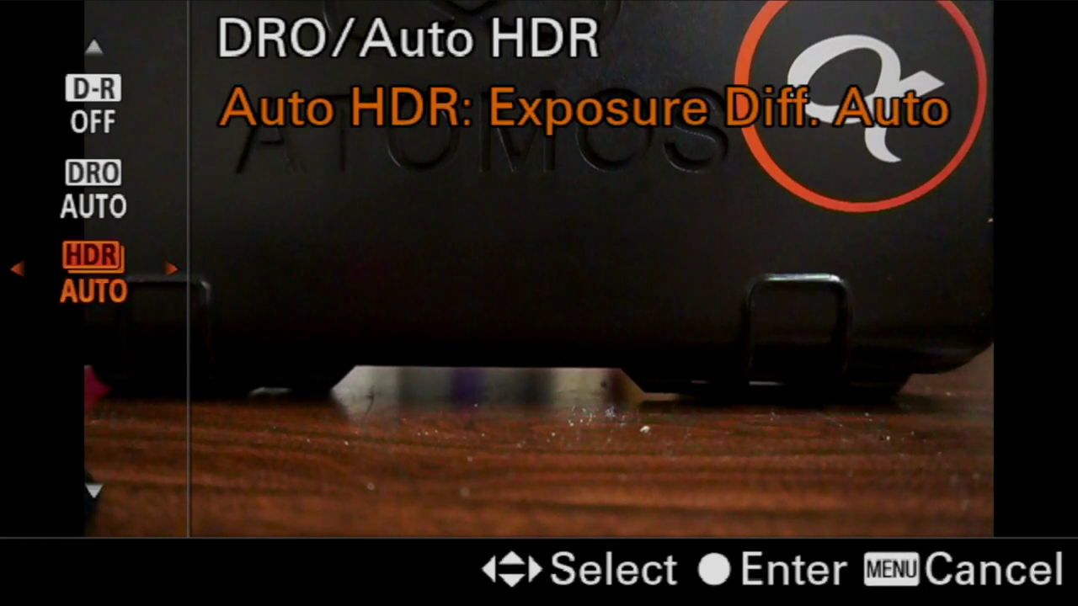
key(Escape)
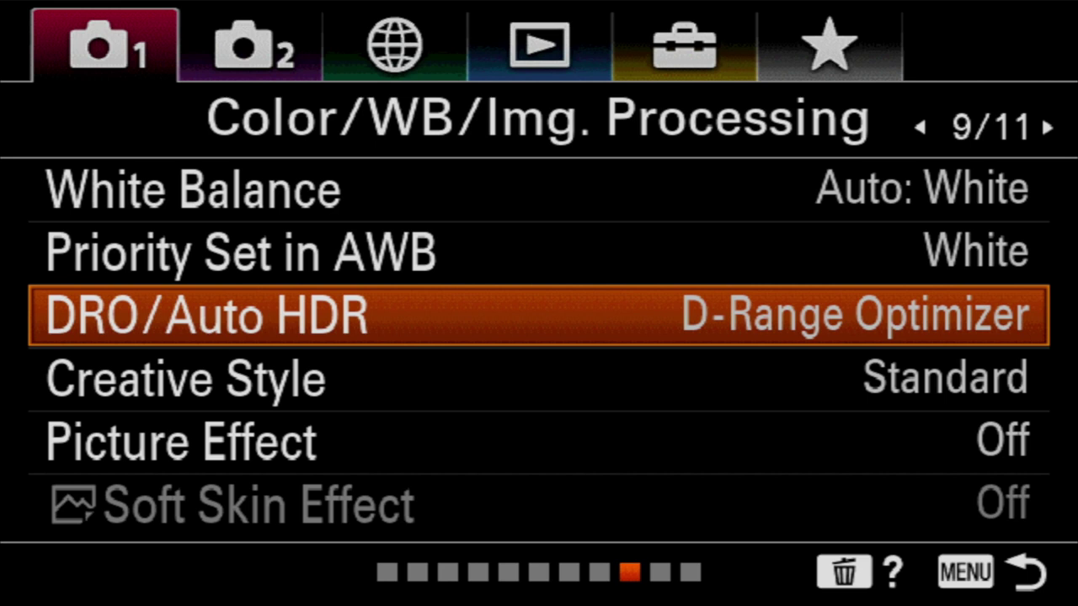
key(Down)
key(Return)
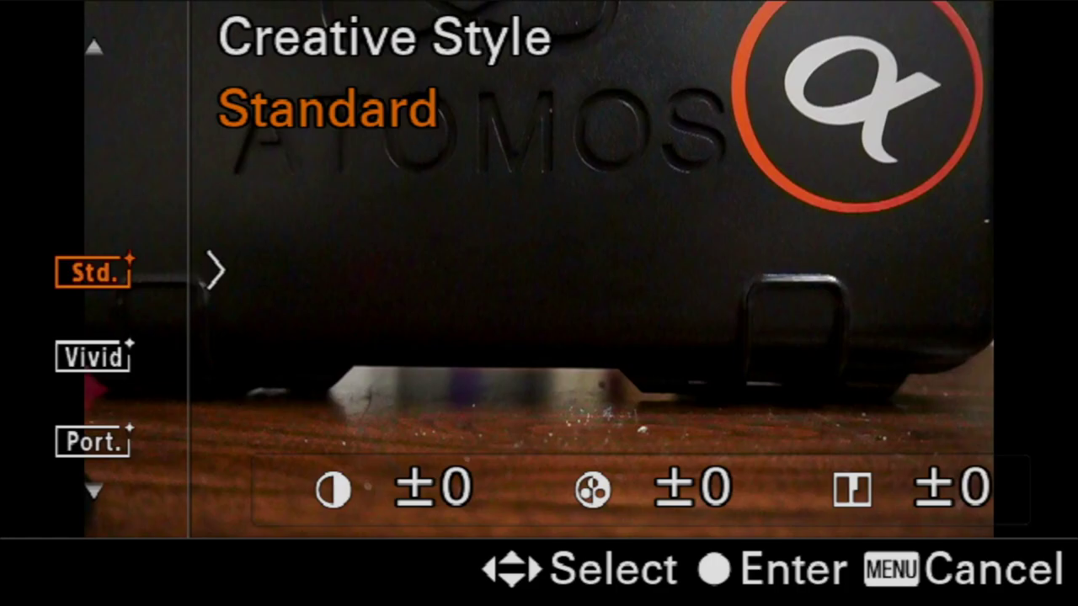
key(Down)
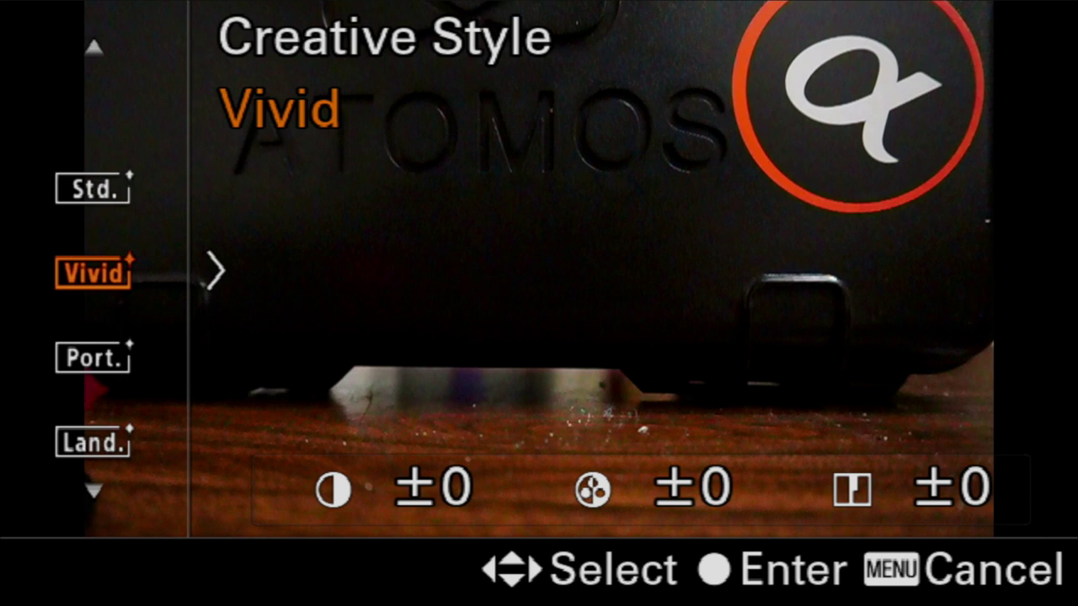
key(Down)
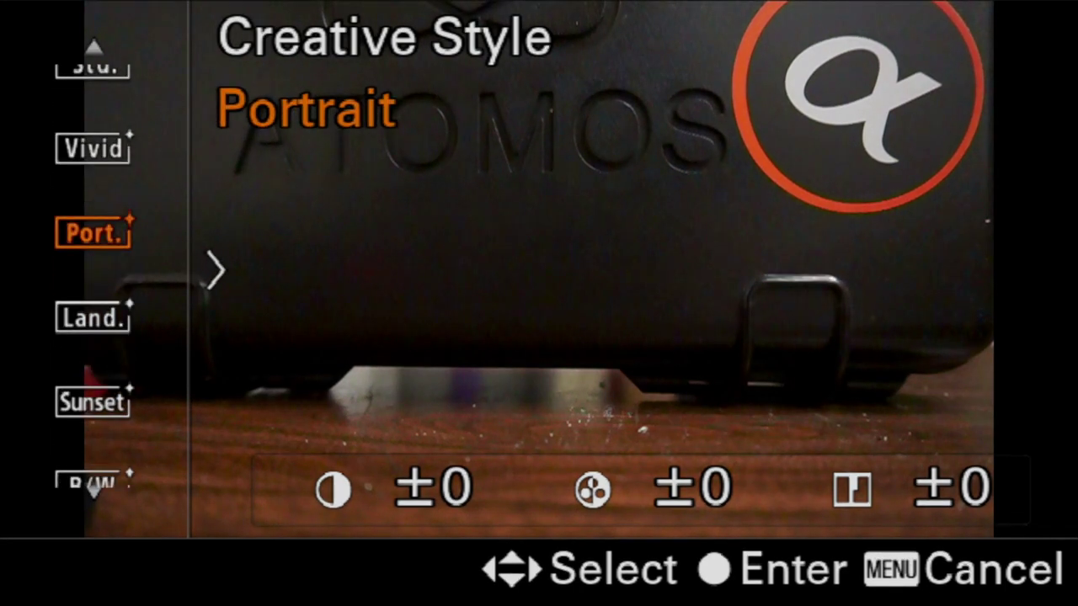
key(Down)
key(Down)
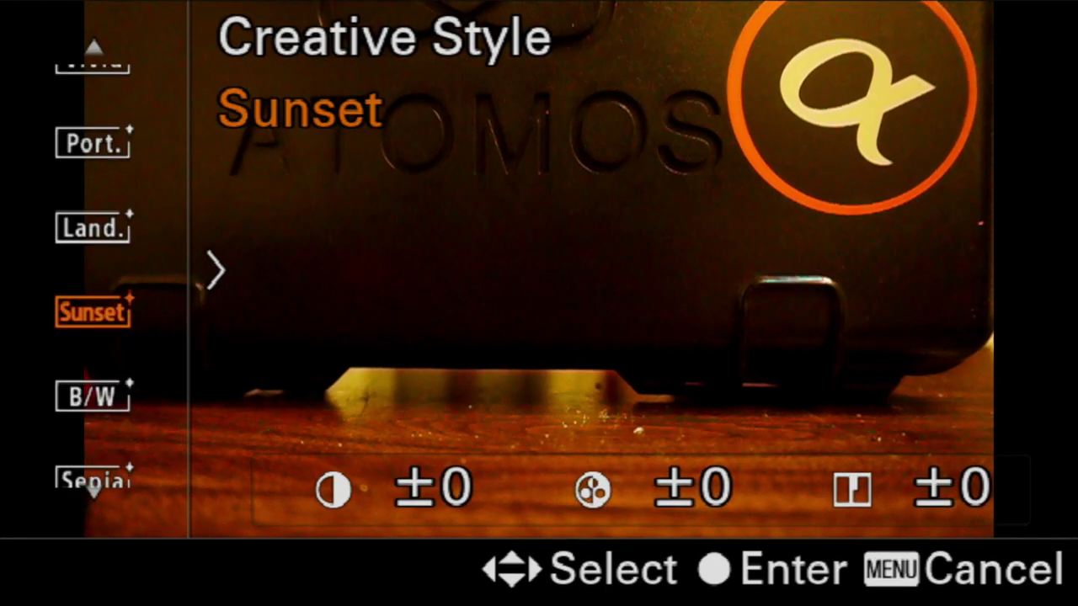
key(Up)
key(Up)
key(Up)
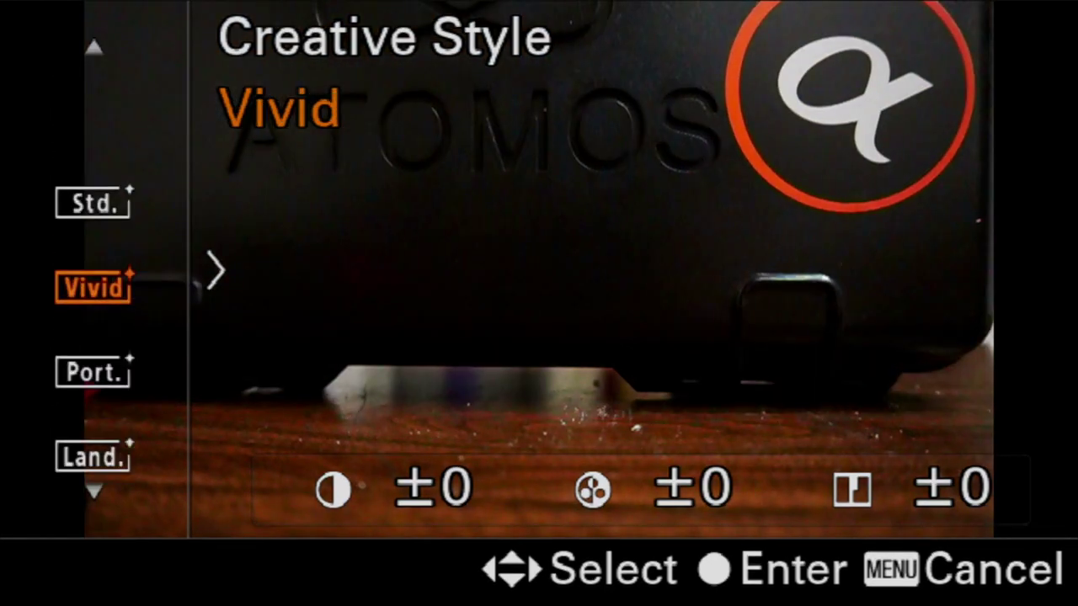
key(Up)
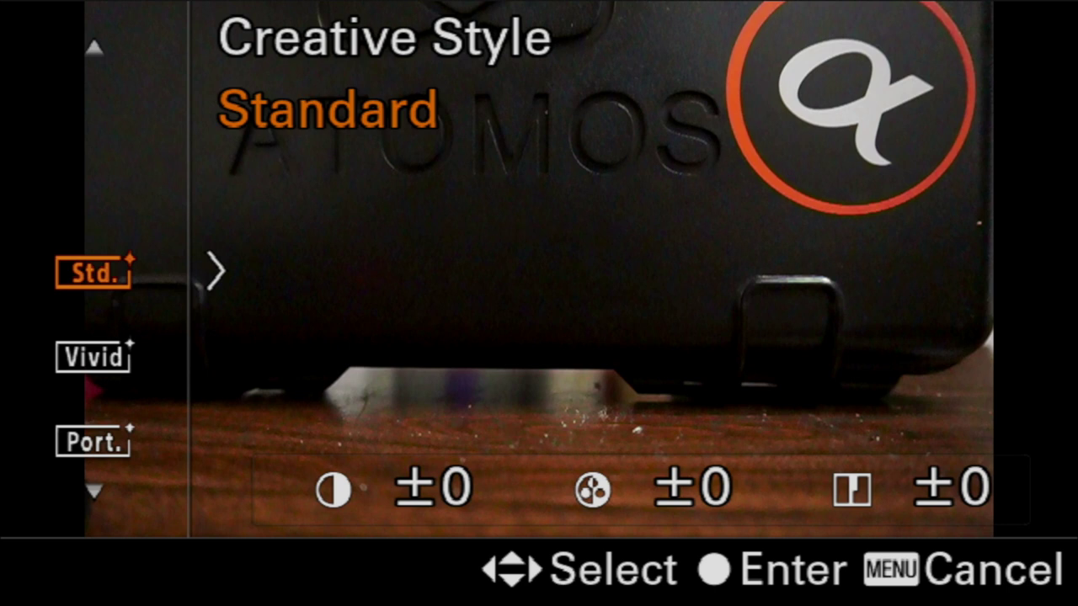
key(Return)
- Preview Toy Camera, Retro Photo, Soft High-key, Watercolor and other effects, then confirm Off
key(Down)
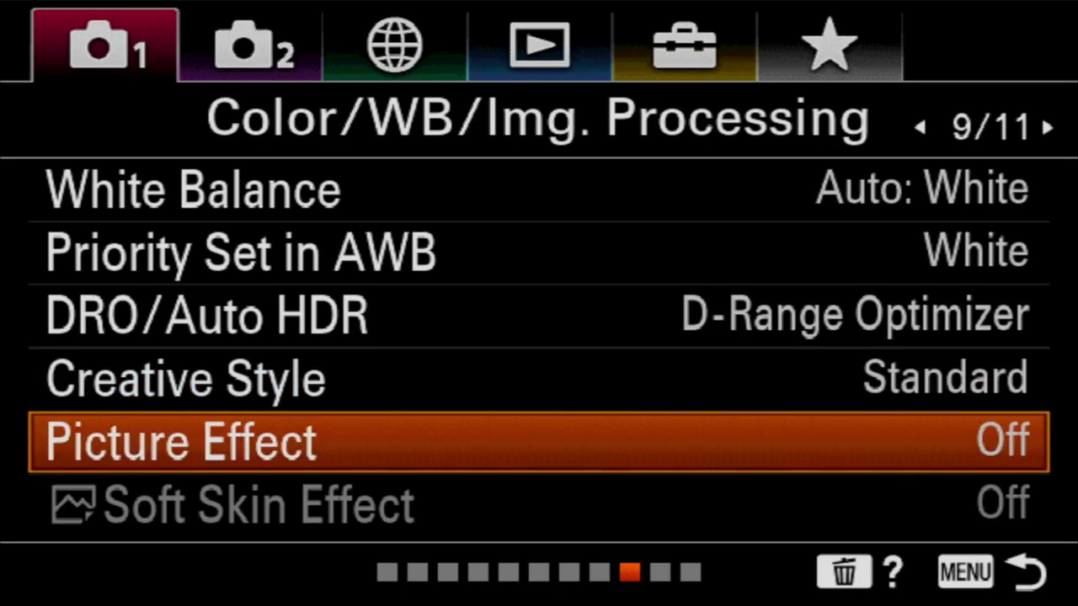
key(Return)
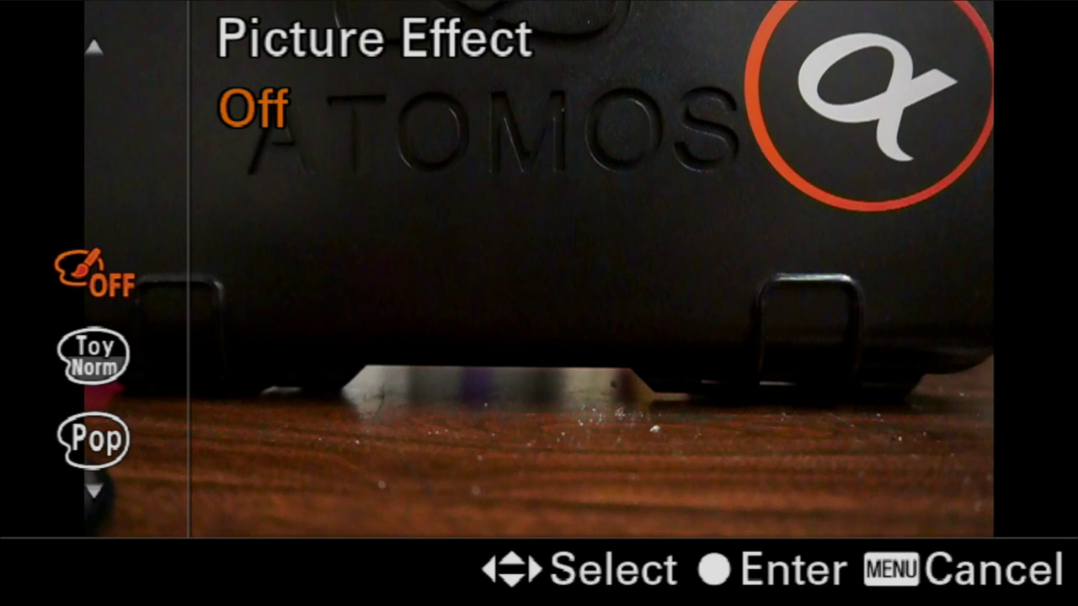
key(Down)
key(Down)
key(Down)
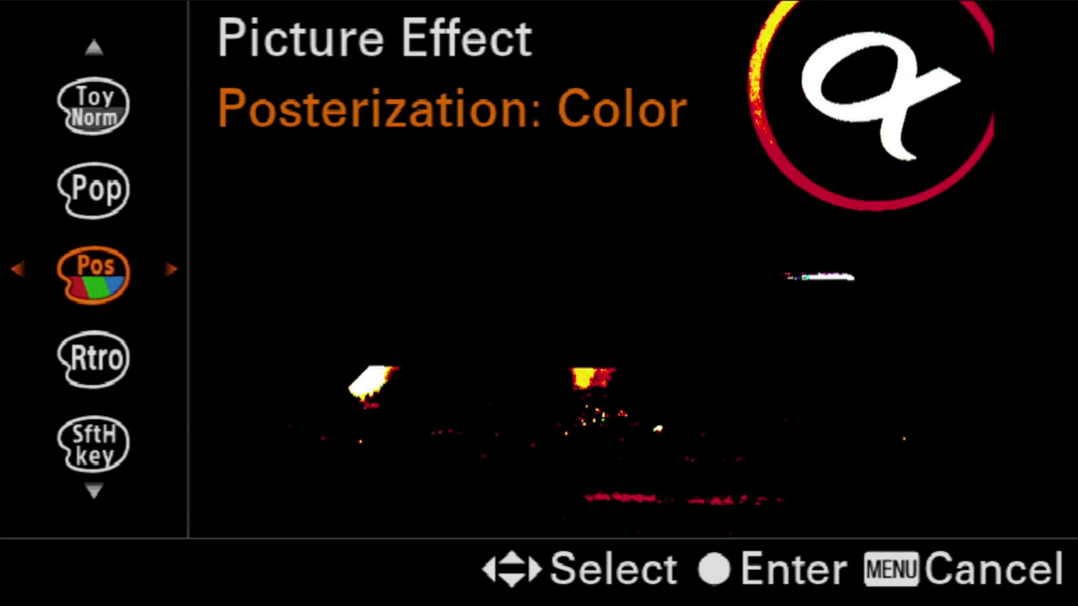
key(Down)
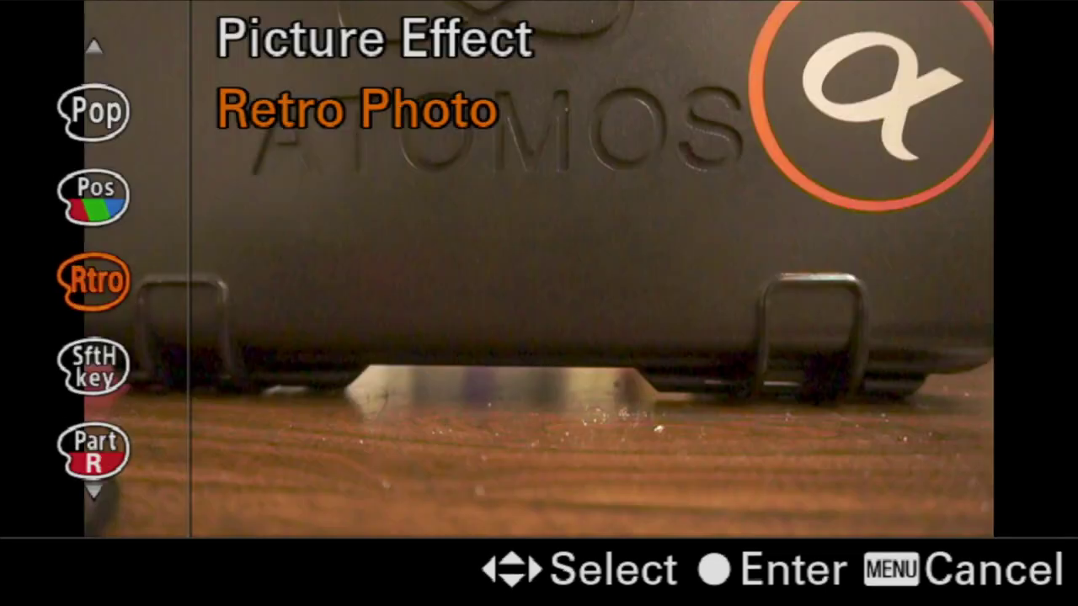
key(Down)
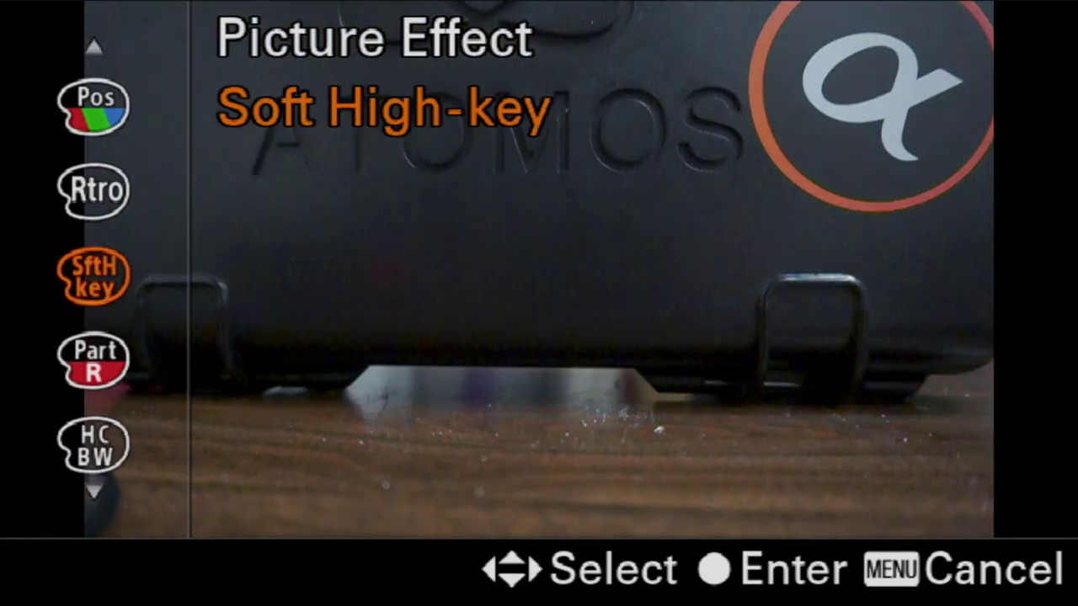
key(Down)
key(Down)
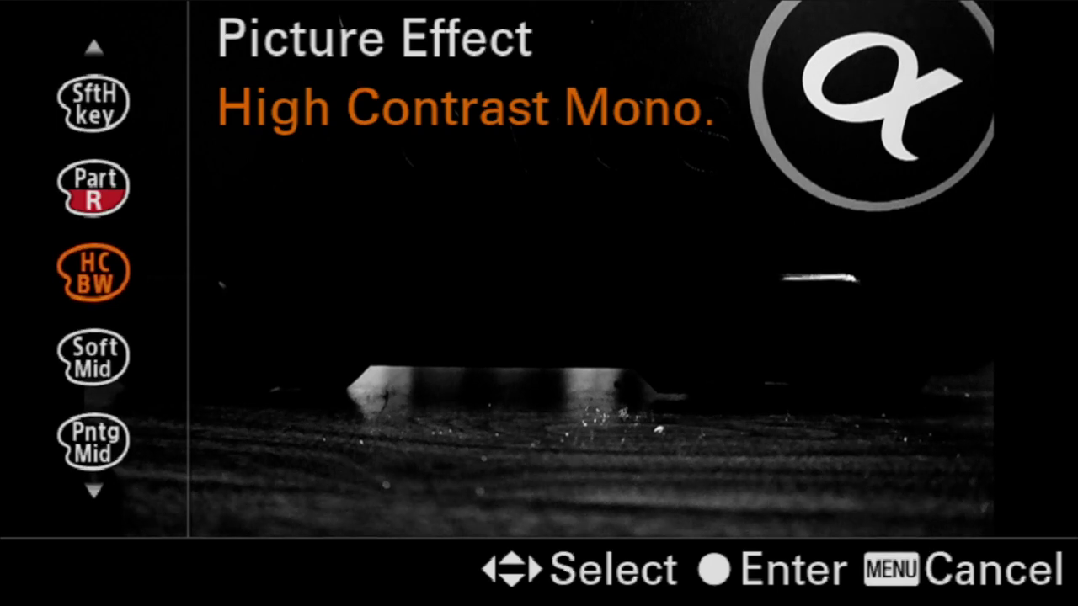
key(Down)
key(Down)
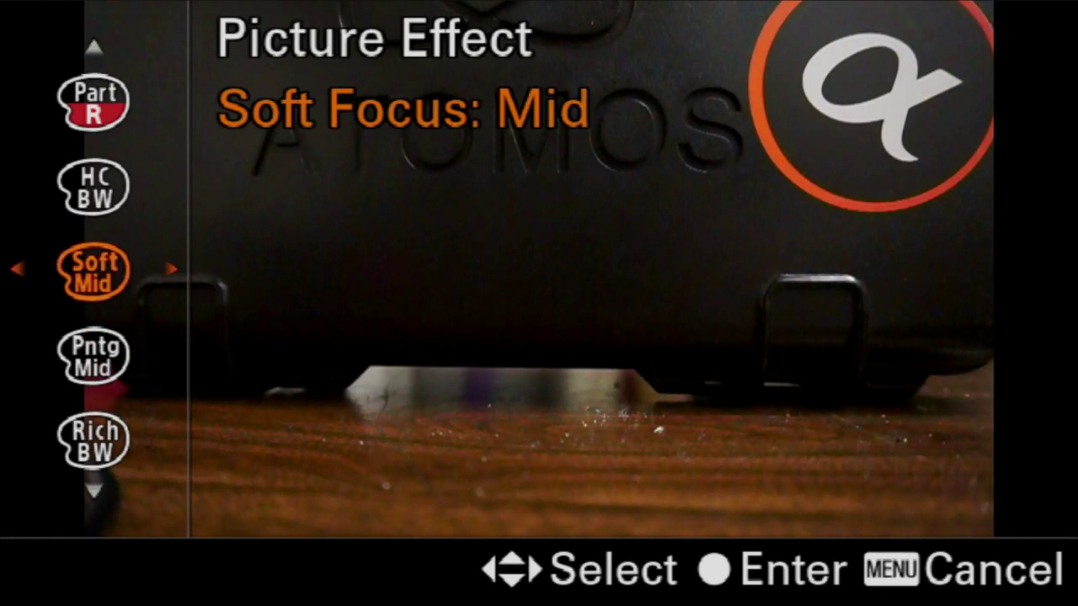
key(Down)
key(Down)
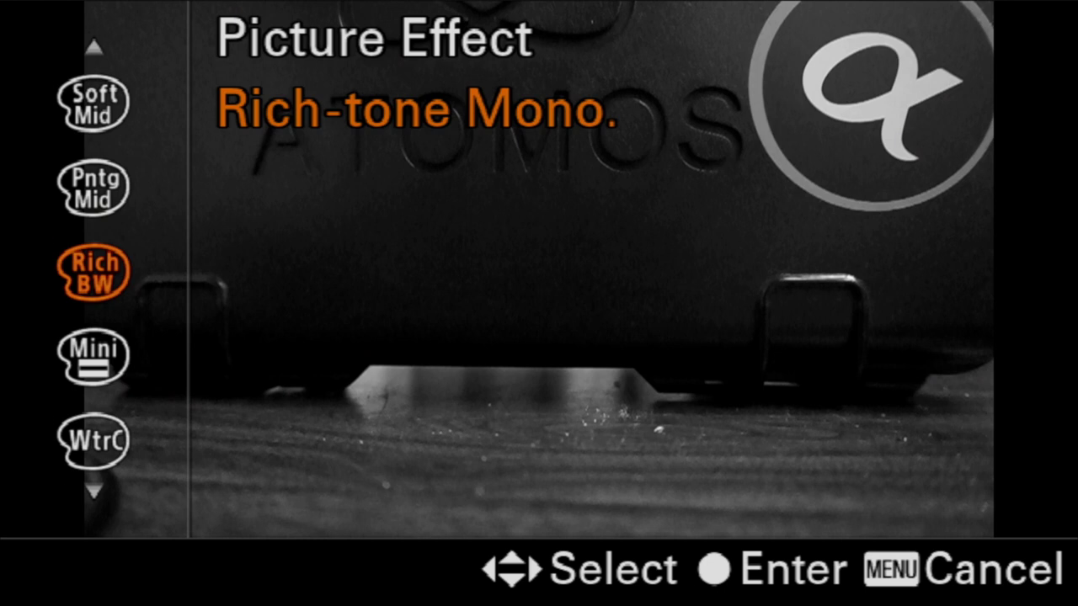
key(Down)
key(Down)
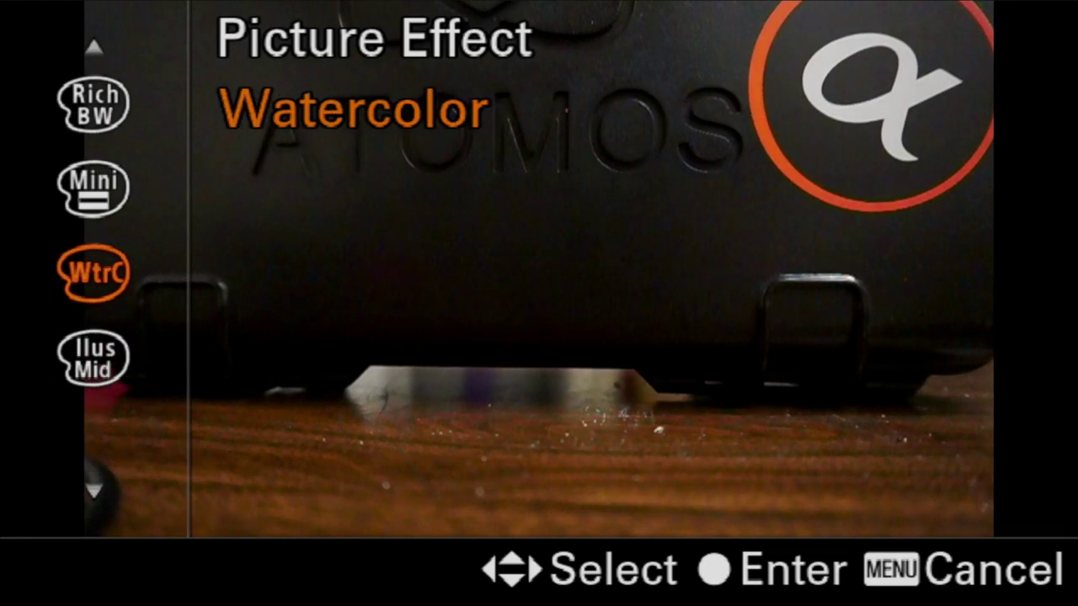
key(Down)
key(Down)
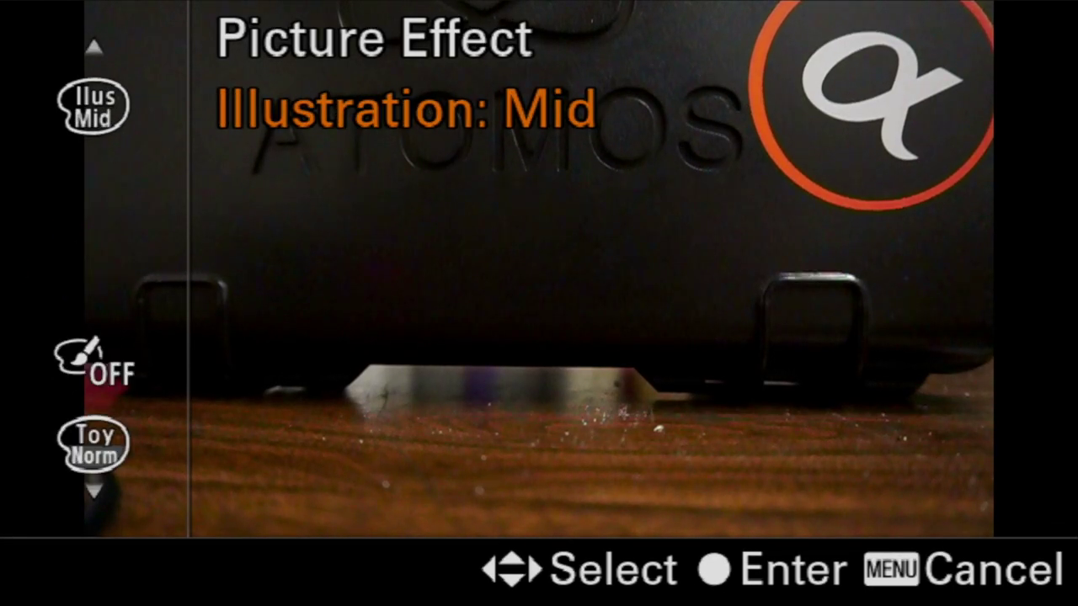
key(Return)
key(Down)
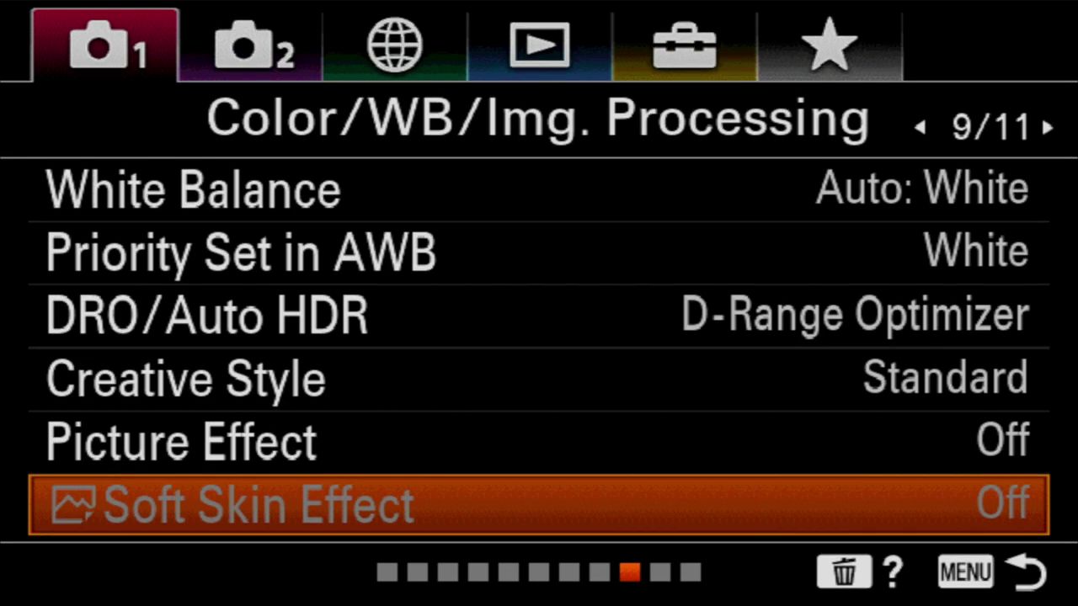
- With Soft Skin Effect unavailable, switch the drive mode to Single Shooting
key(Return)
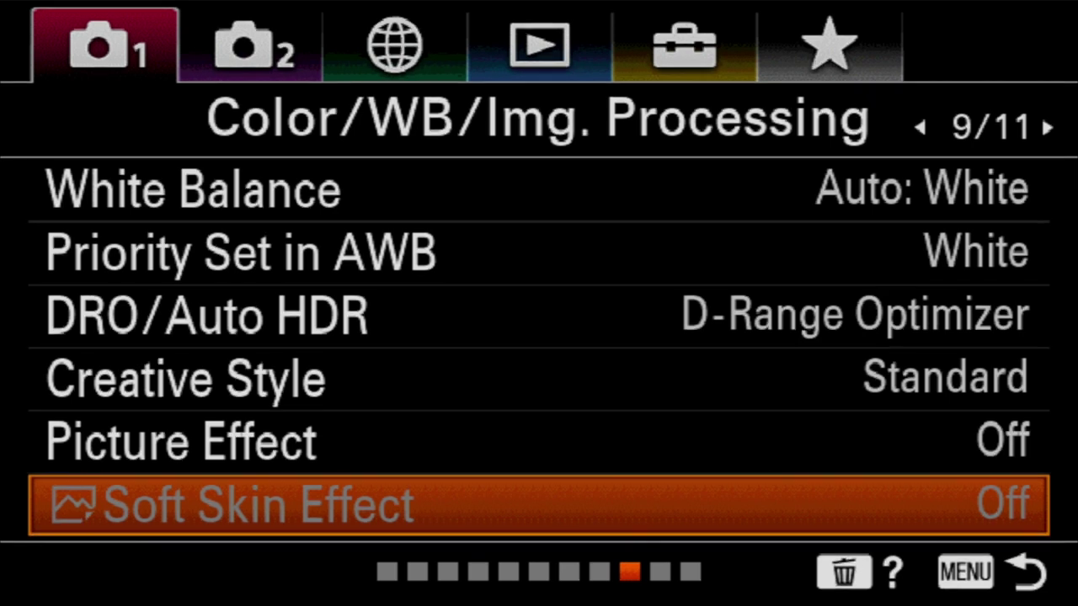
key(Escape)
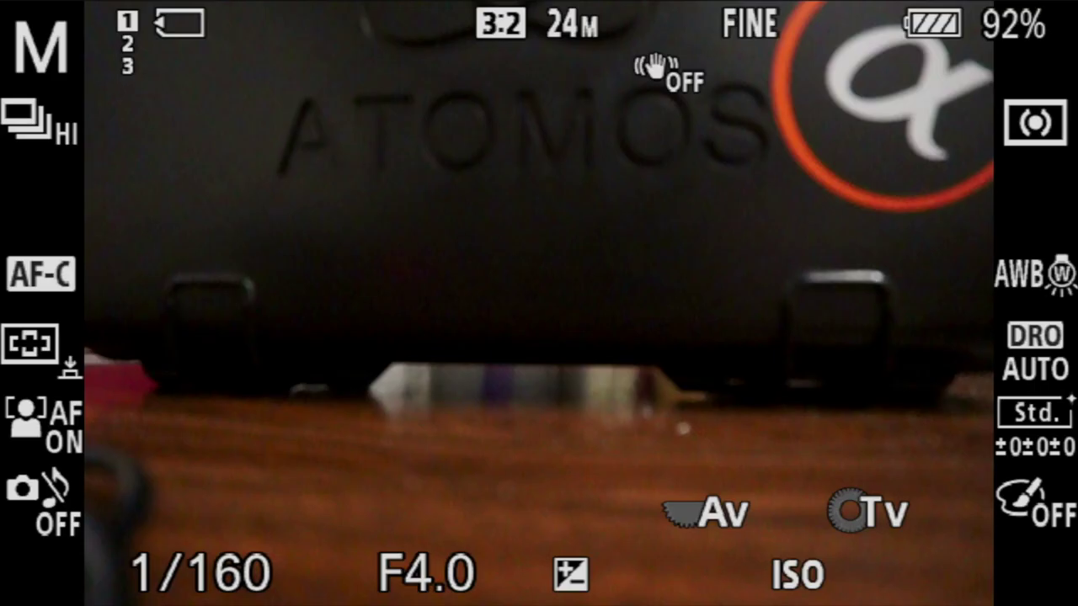
key(Left)
key(Up)
key(Return)
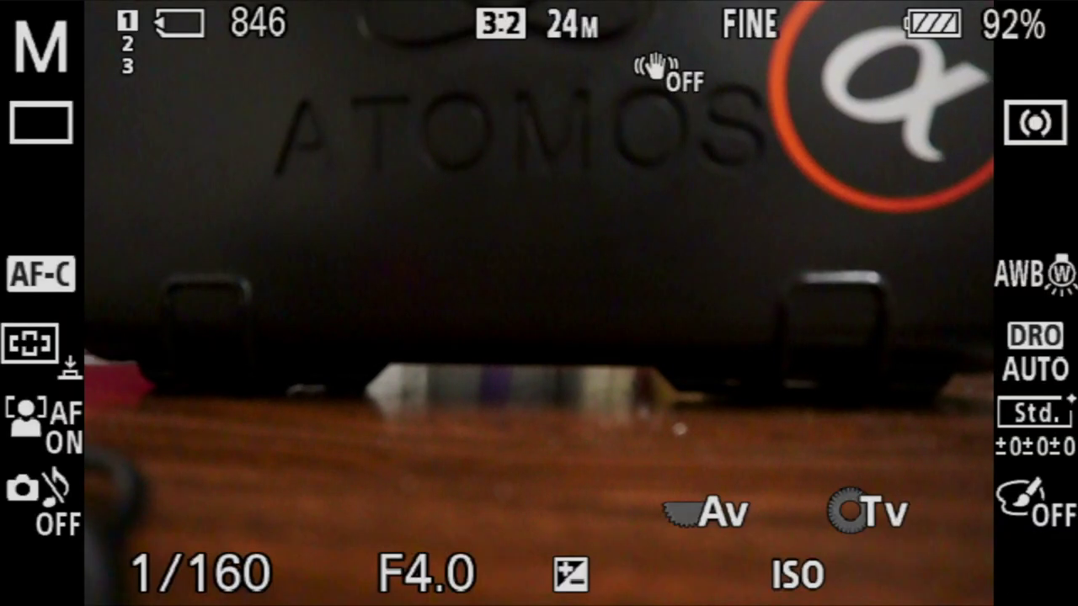
- Reopen Soft Skin Effect and preview its On: Low setting
key(Escape)
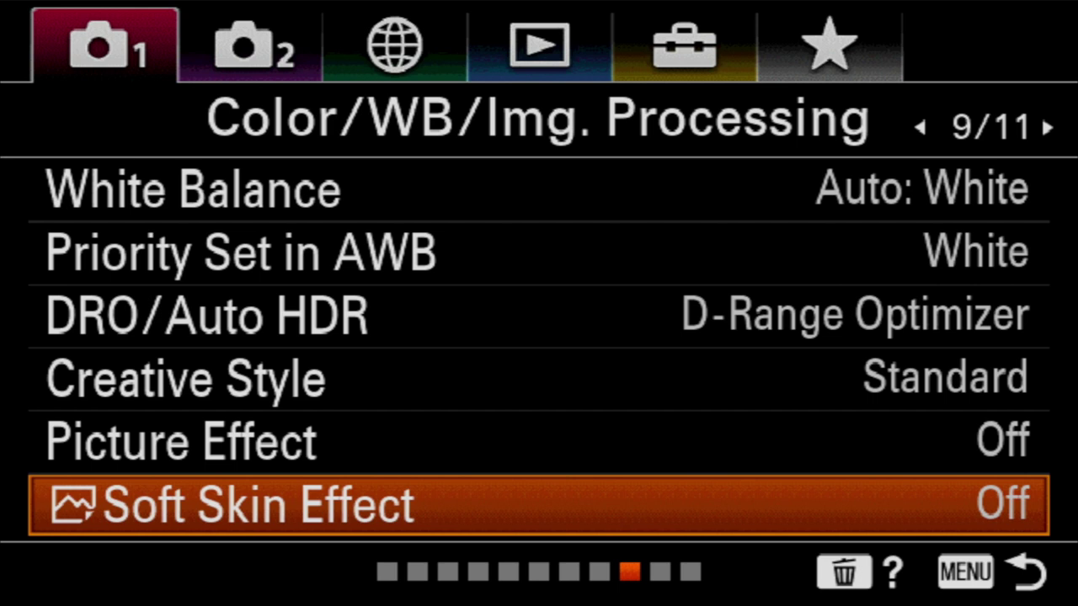
key(Return)
key(Down)
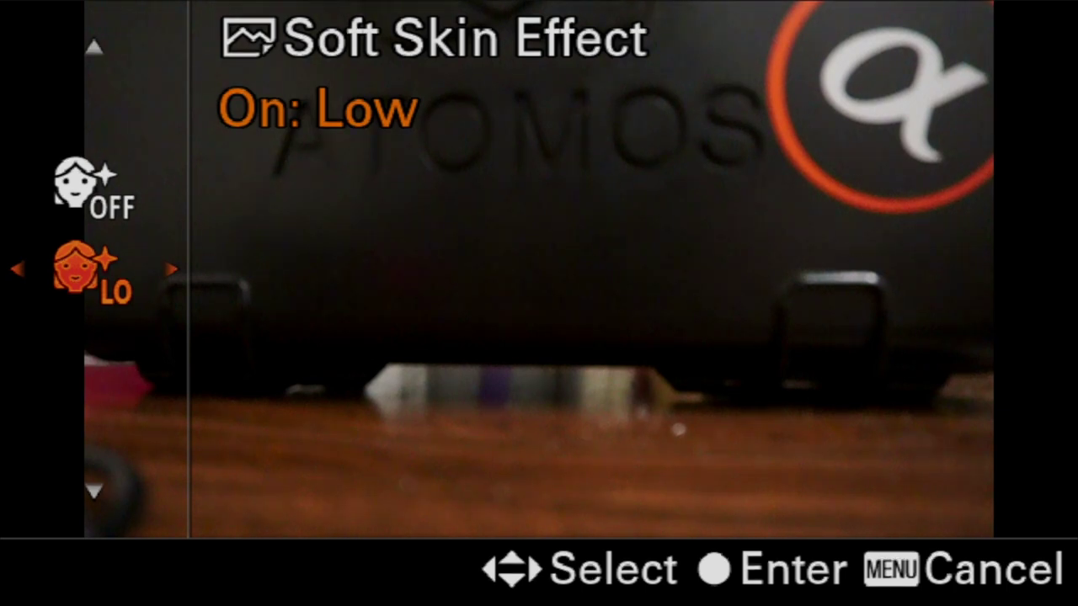
- Return Soft Skin Effect to Off and advance to the Focus Assist page (10/11)
key(Up)
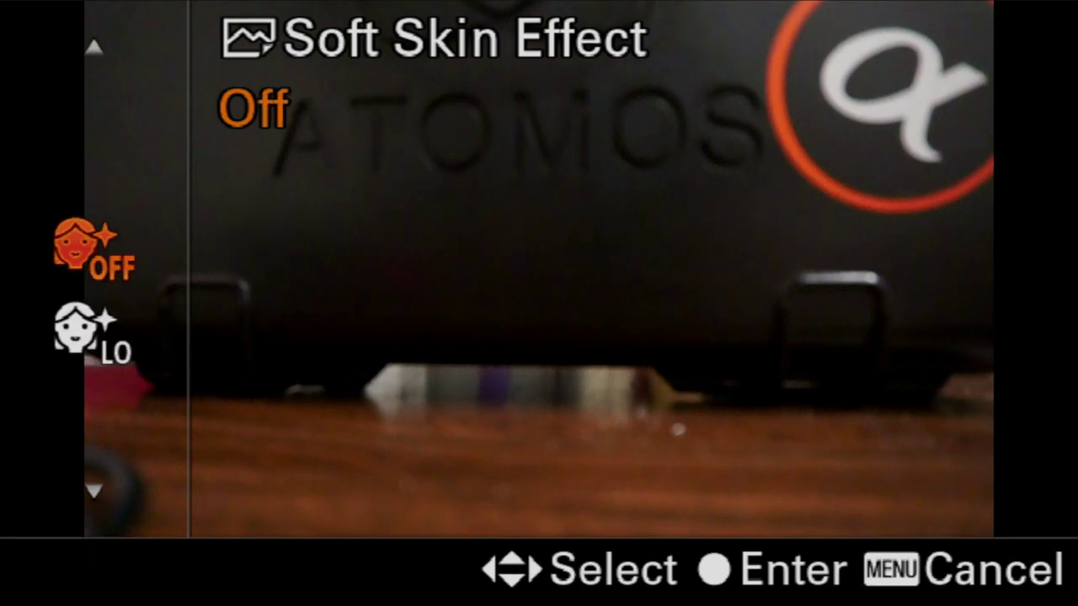
key(Return)
key(Menu)
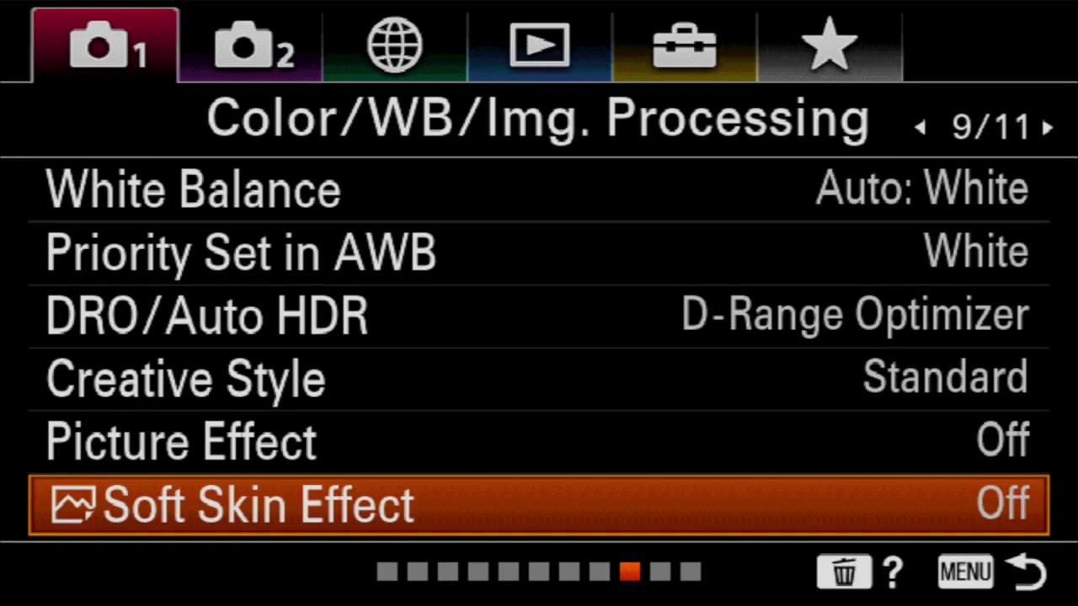
key(Down)
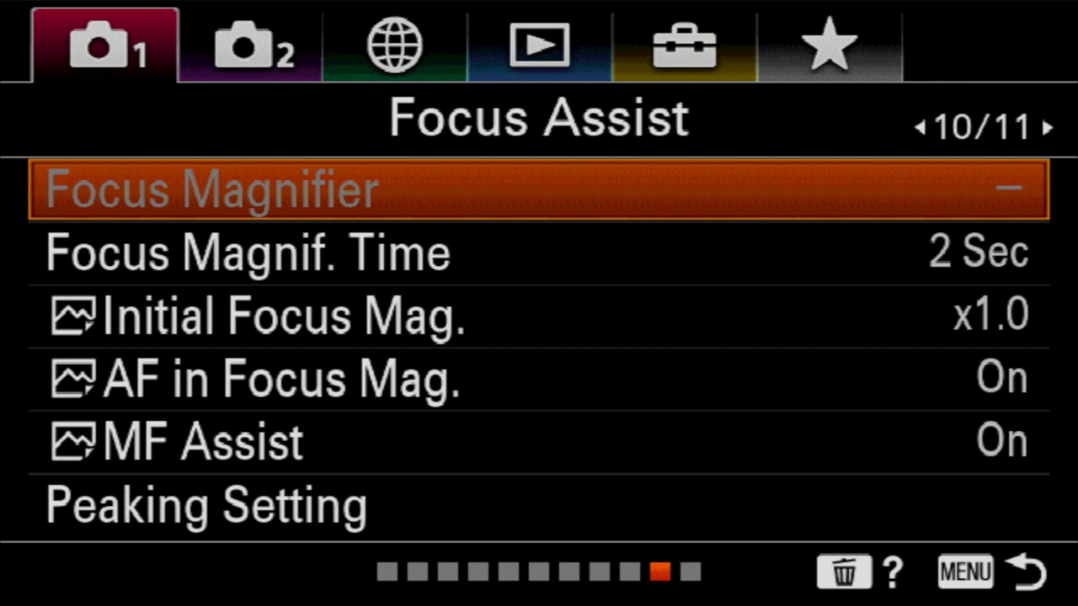
key(Return)
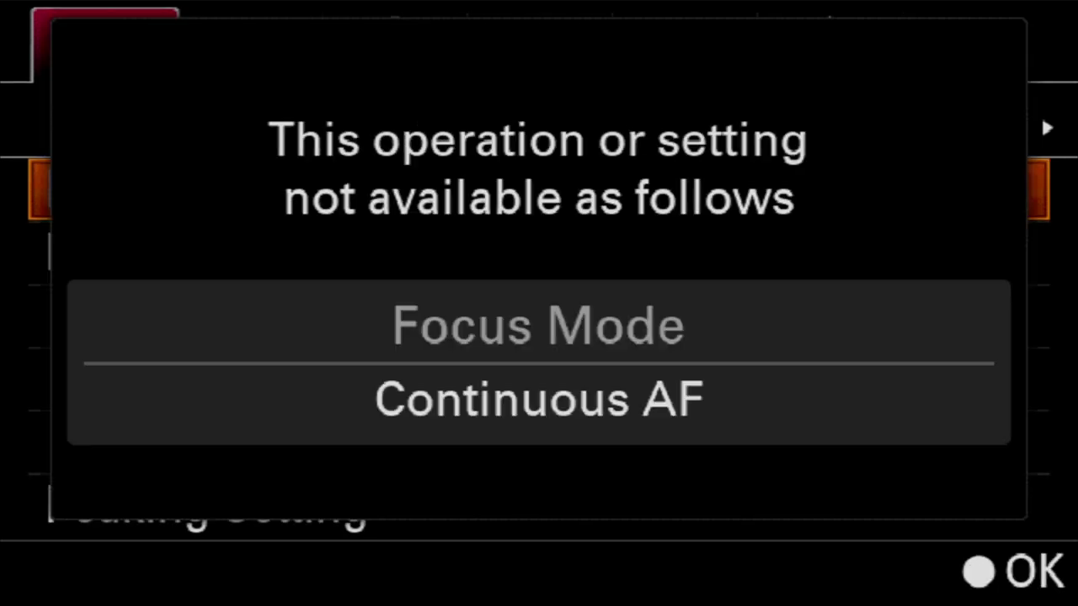
key(Return)
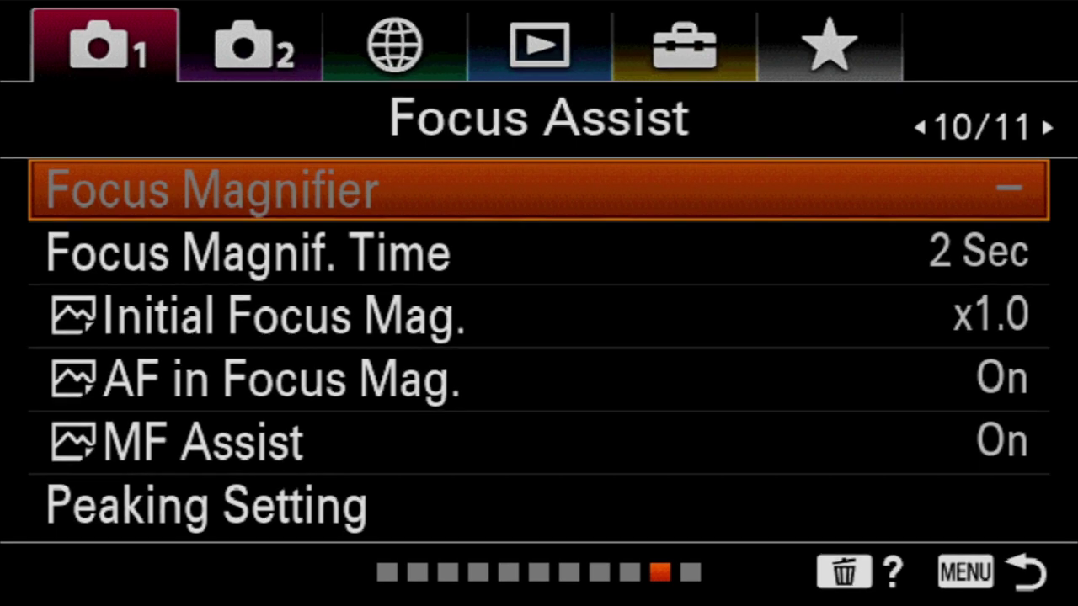
key(Escape)
- Switch Focus Mode to AF-S via the Fn menu, then open the Focus Magnifier view
key(f)
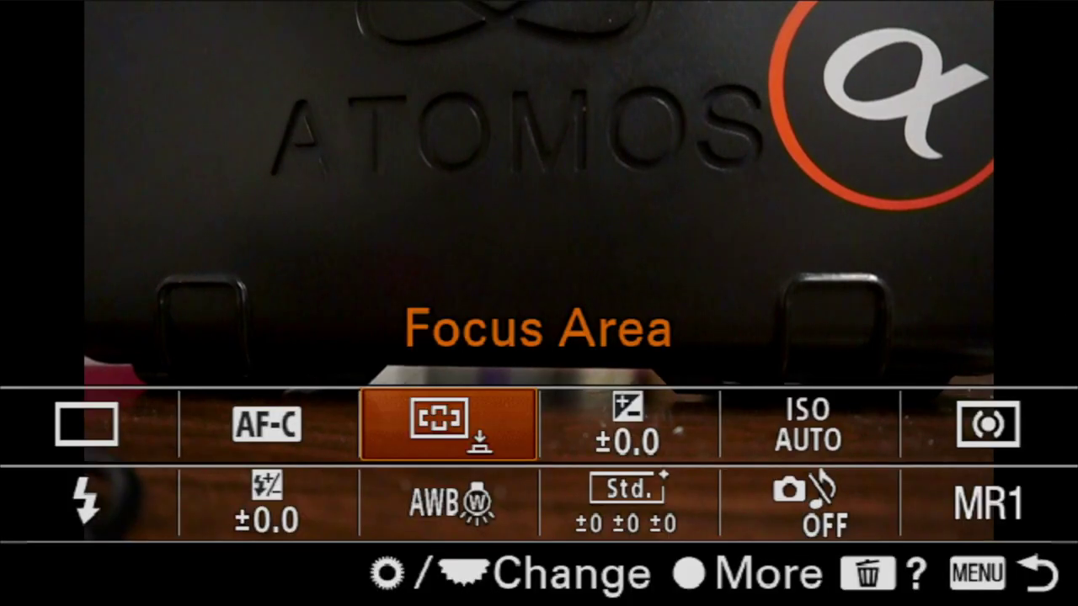
key(Left)
key(Return)
key(Up)
key(Up)
key(Return)
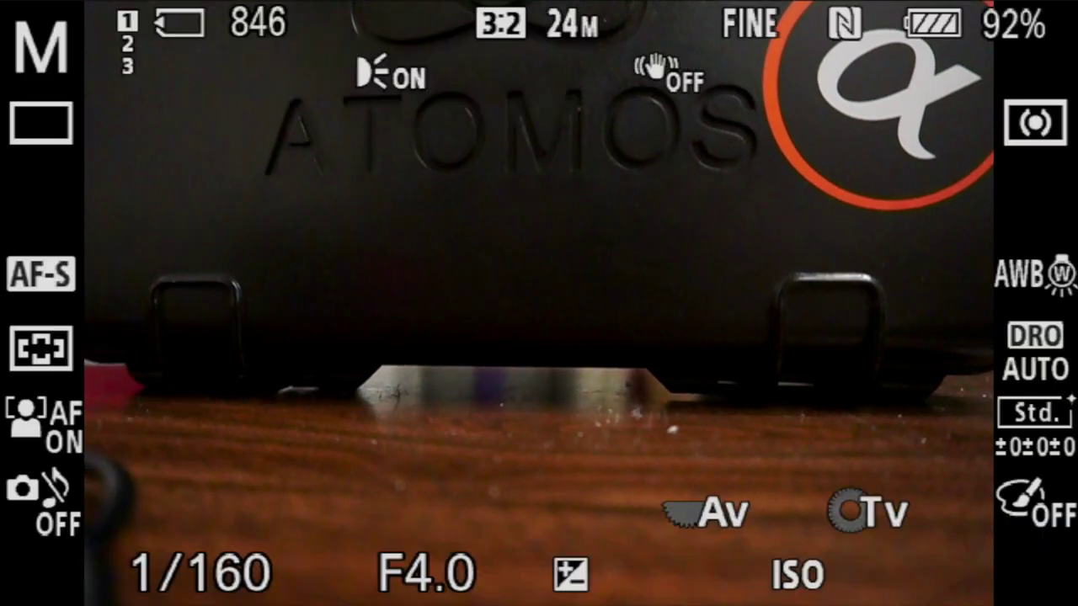
key(m)
key(Return)
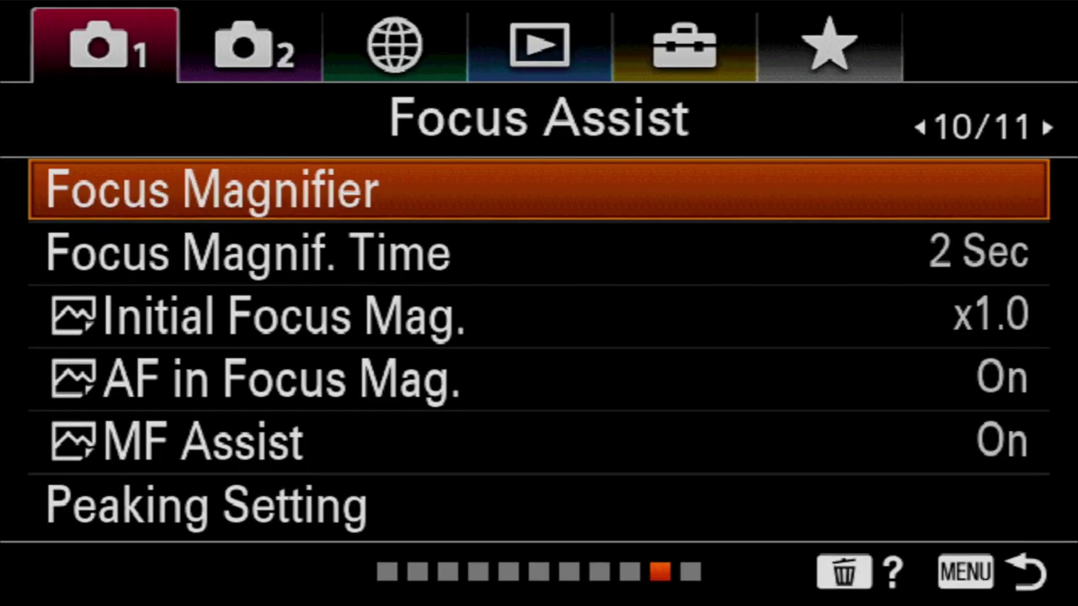
- Move the Focus Magnifier frame down and left, below the ATOMOS lettering
click(538, 253)
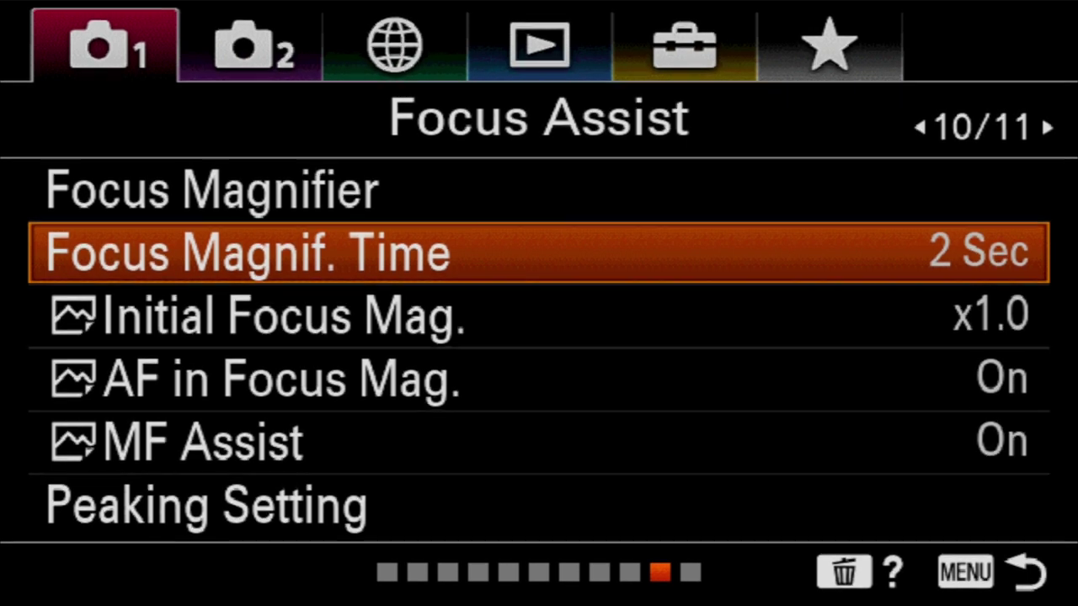
key(Up)
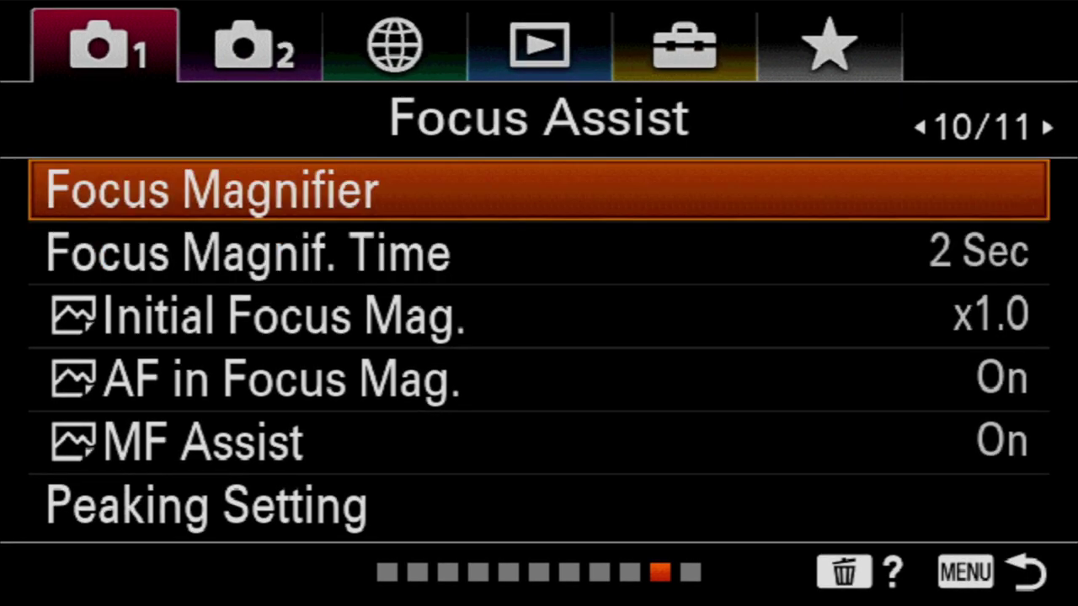
key(Return)
key(Down)
key(Down)
key(Down)
key(Down)
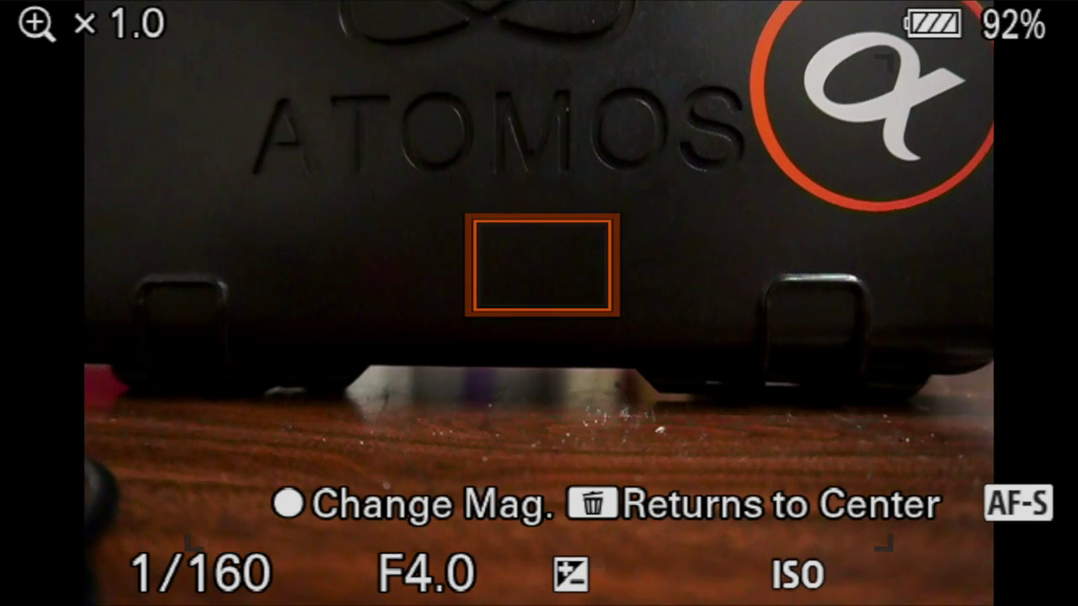
key(Left)
key(Escape)
key(Down)
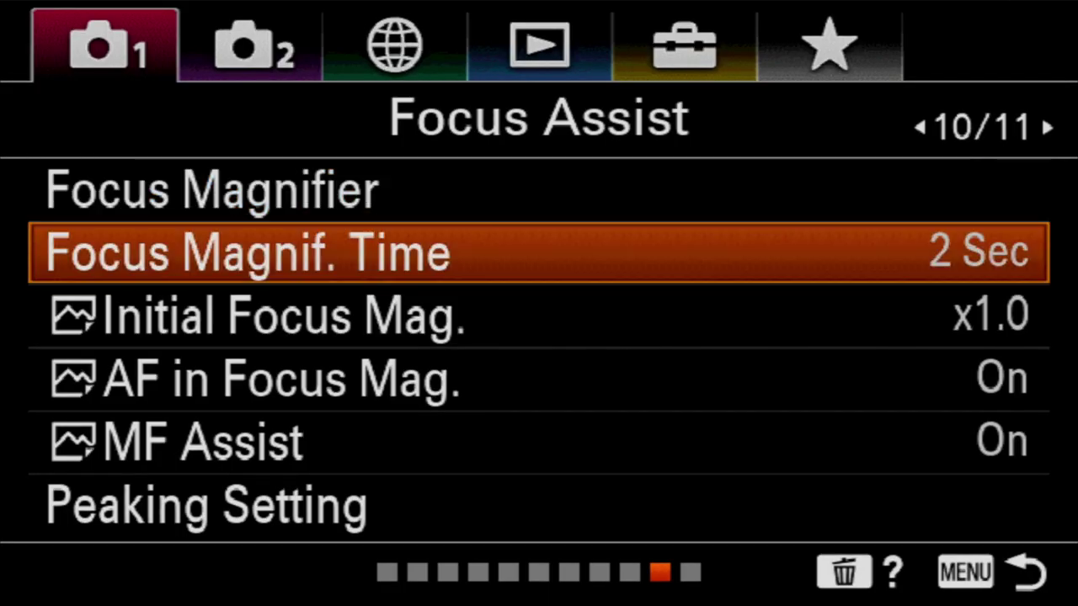
key(Return)
- Keep Focus Magnif. Time at 2 Sec and Initial Focus Mag. at x1.0
key(Return)
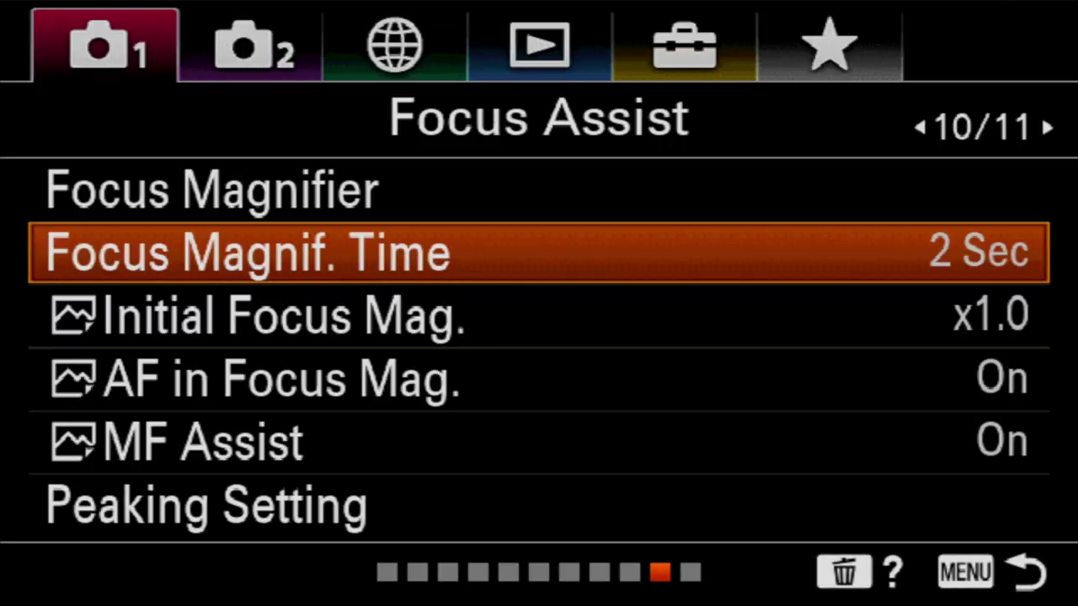
key(Down)
key(Return)
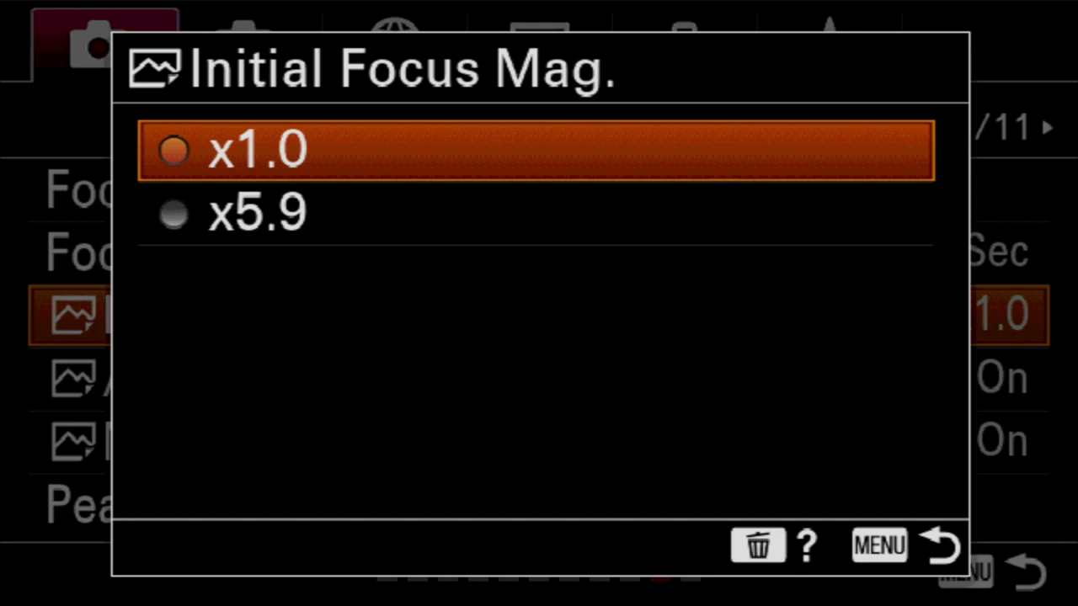
key(Return)
- Keep AF in Focus Mag. On after briefly trying Off
key(Down)
key(Return)
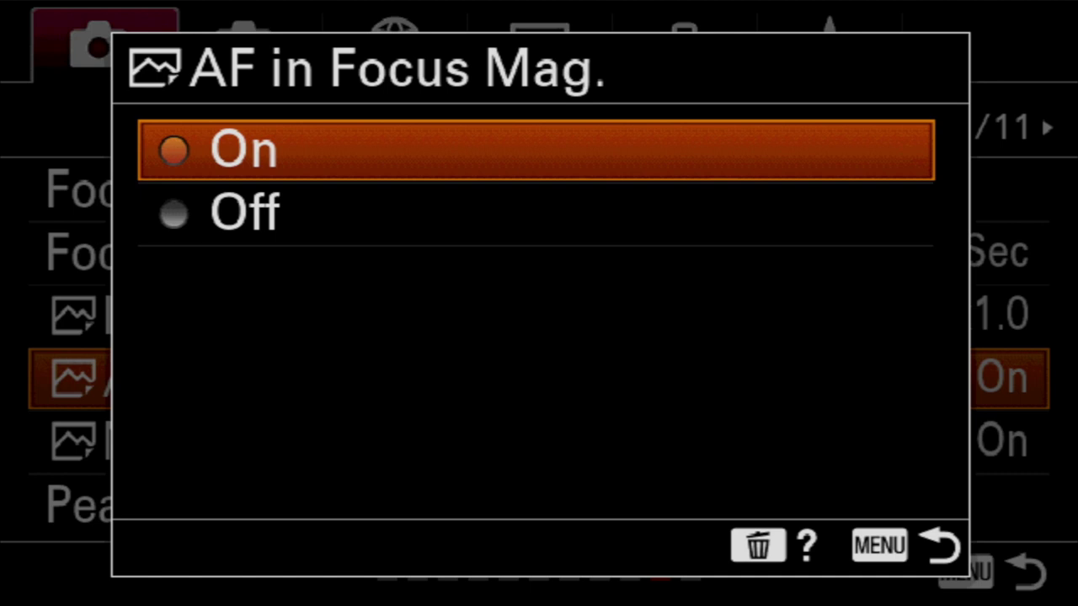
key(Return)
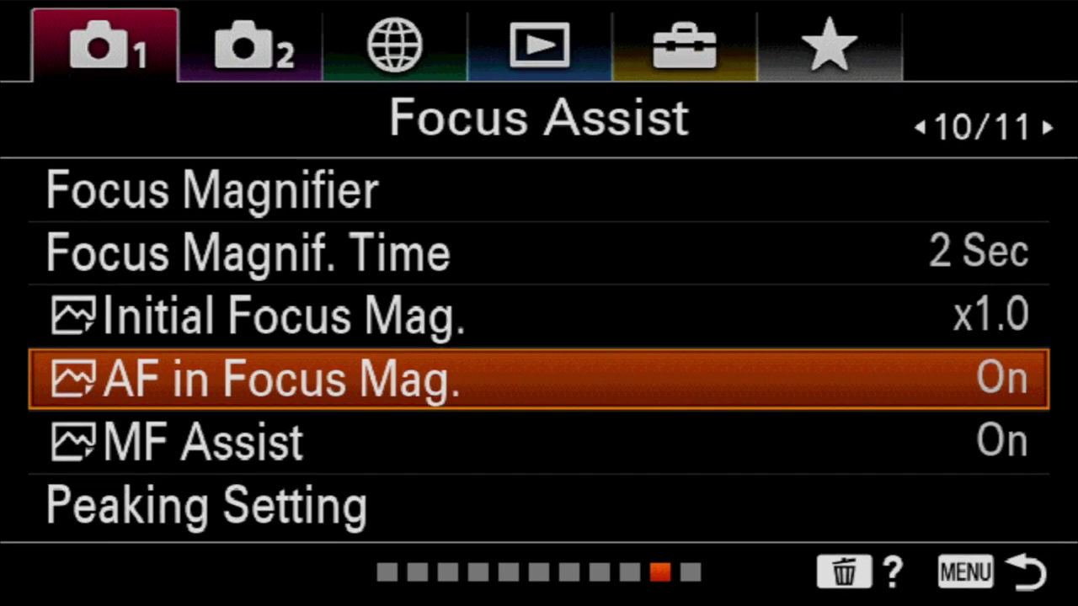
key(Return)
key(Down)
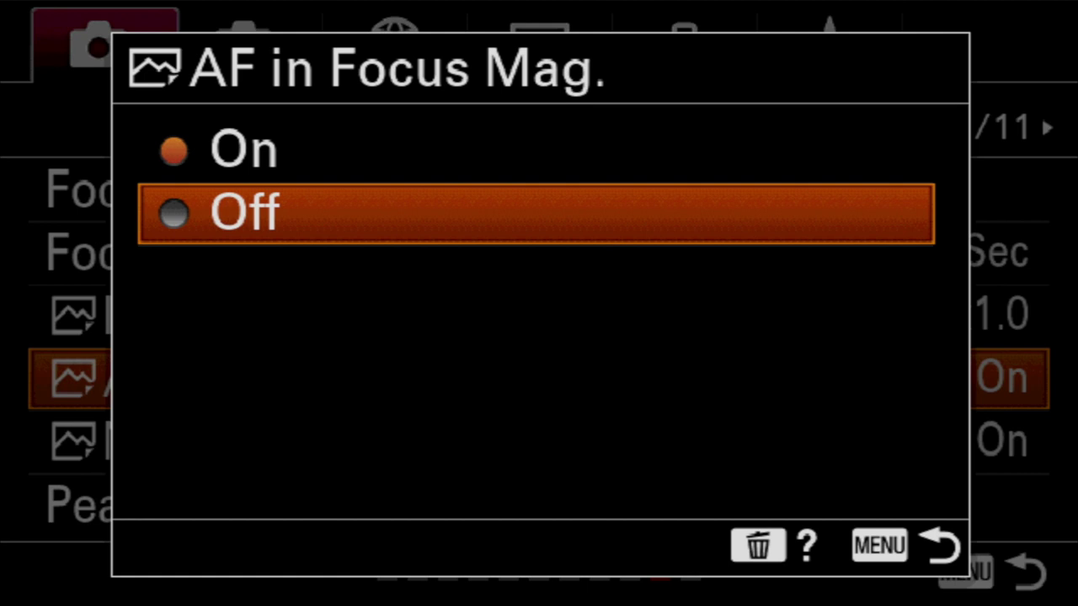
key(Up)
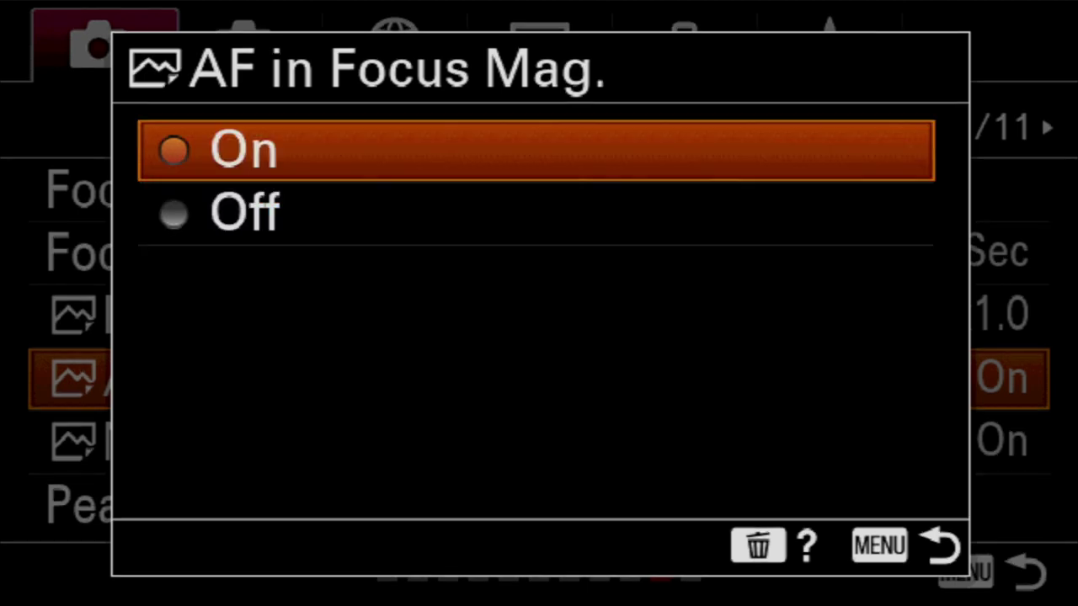
key(Return)
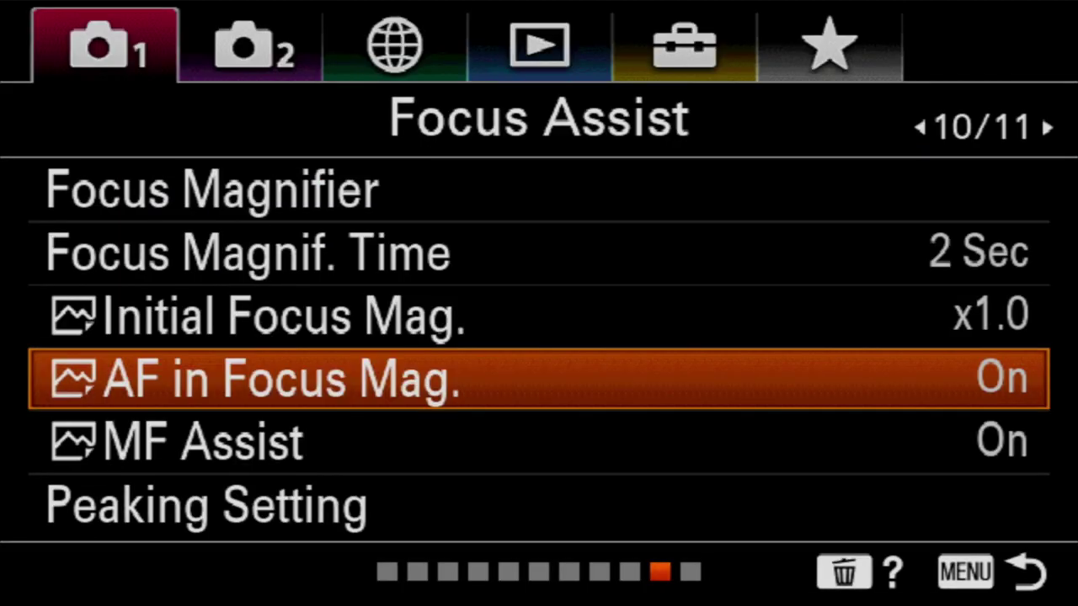
- Review MF Assist and keep it On
key(Down)
key(Return)
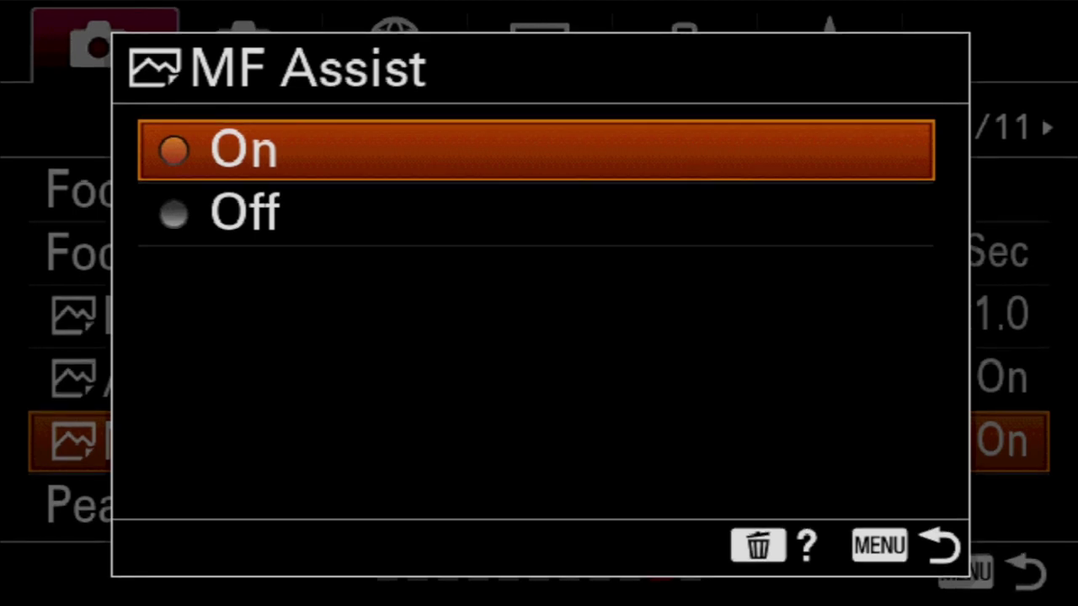
key(Return)
key(Down)
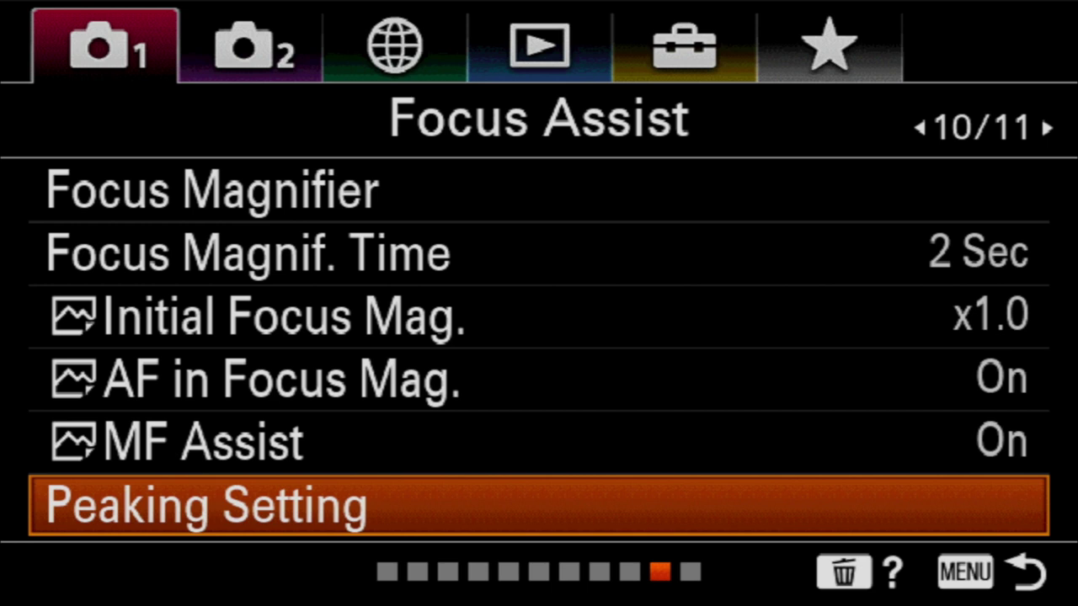
- Turn Peaking Display On in the Peaking Setting submenu
key(Return)
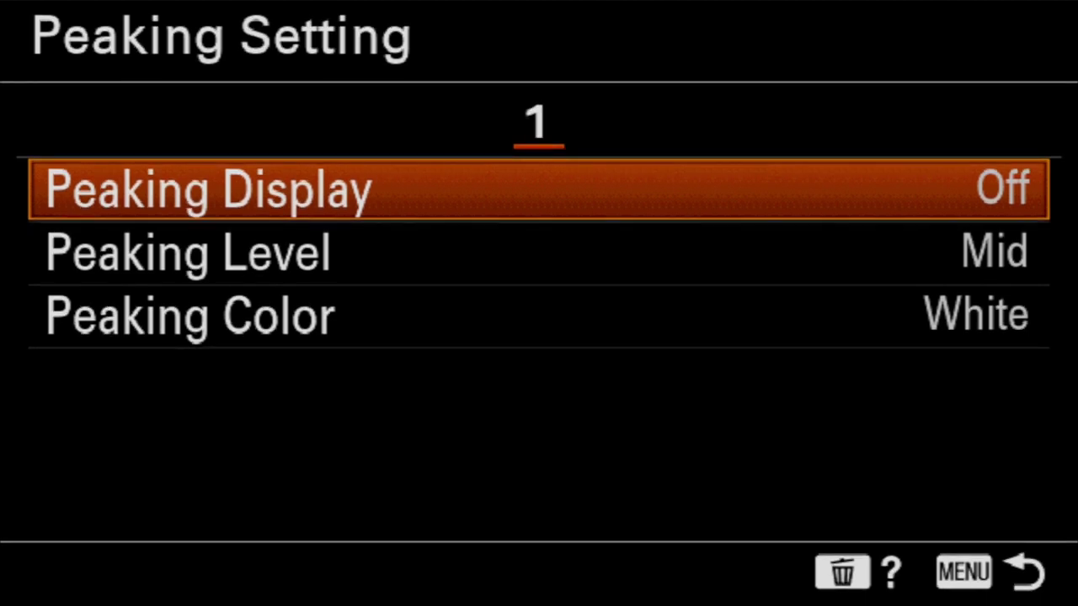
key(Return)
key(Down)
key(Return)
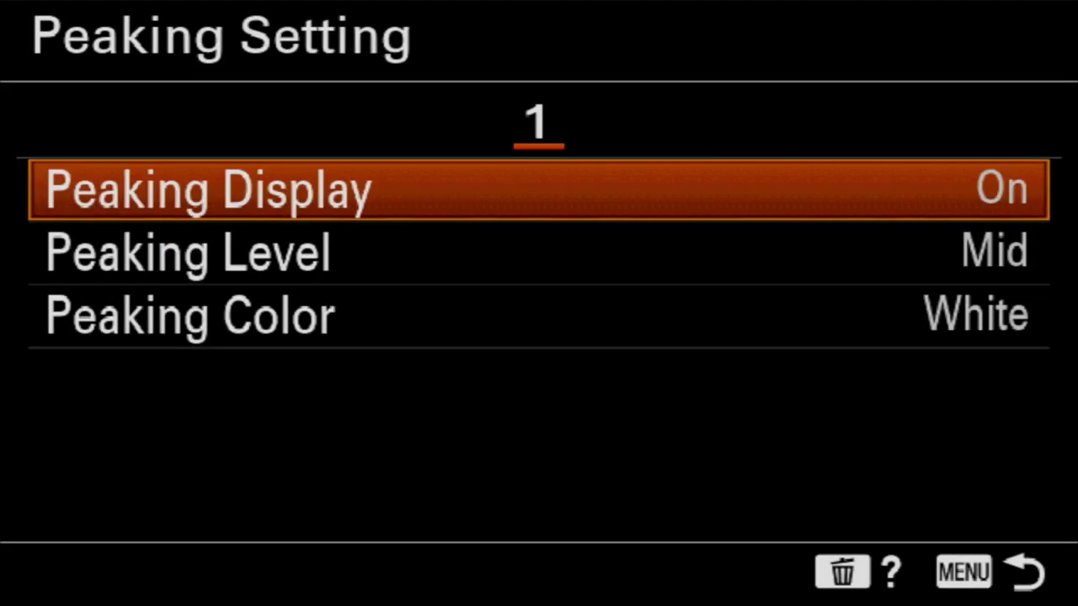
- Keep Peaking Level at Mid after checking High
key(Down)
key(Return)
key(Up)
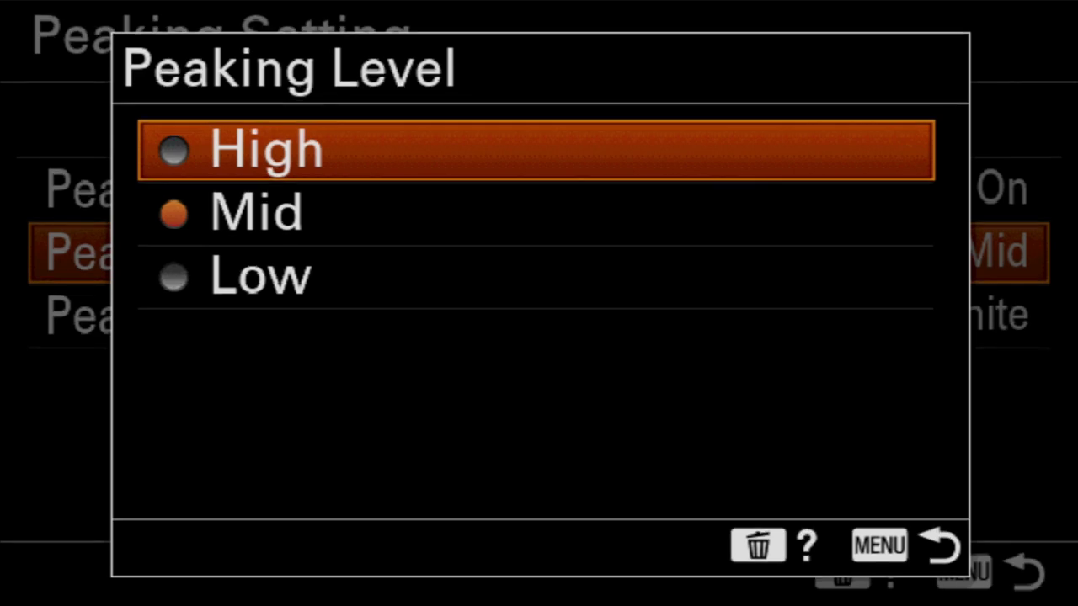
key(Down)
key(Down)
key(Up)
key(Return)
- Keep Peaking Color White, then go to Face Registration on the Shooting Assist page
key(Down)
key(Return)
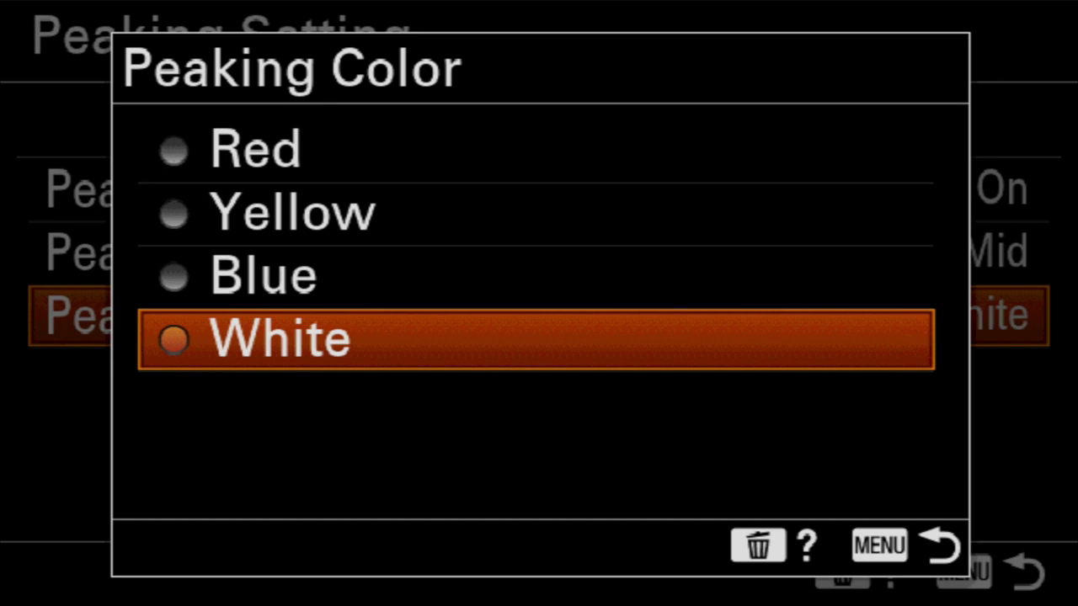
key(Escape)
key(Escape)
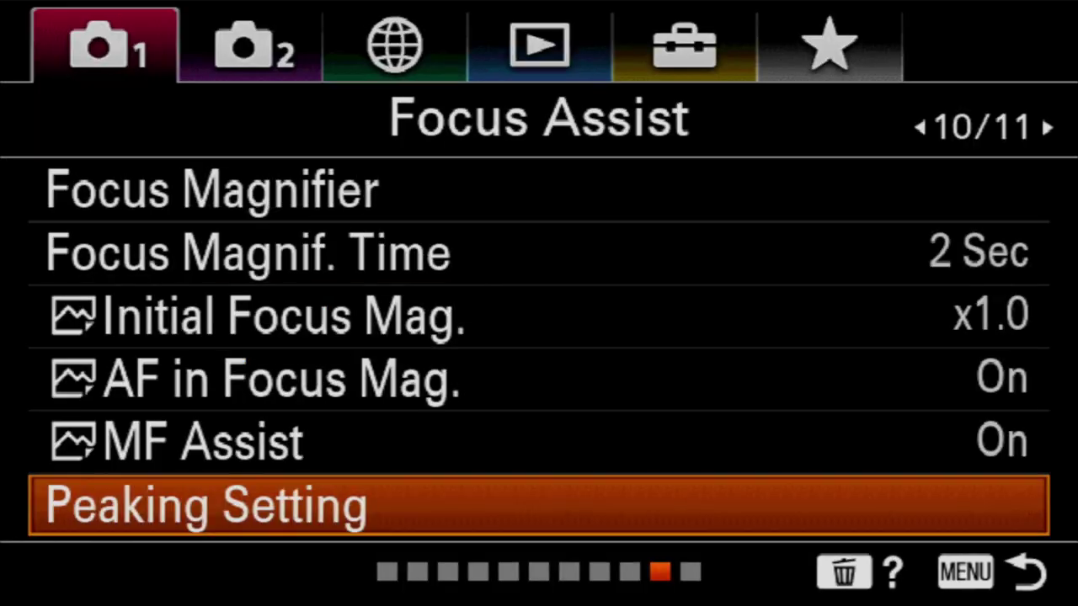
key(Down)
key(Return)
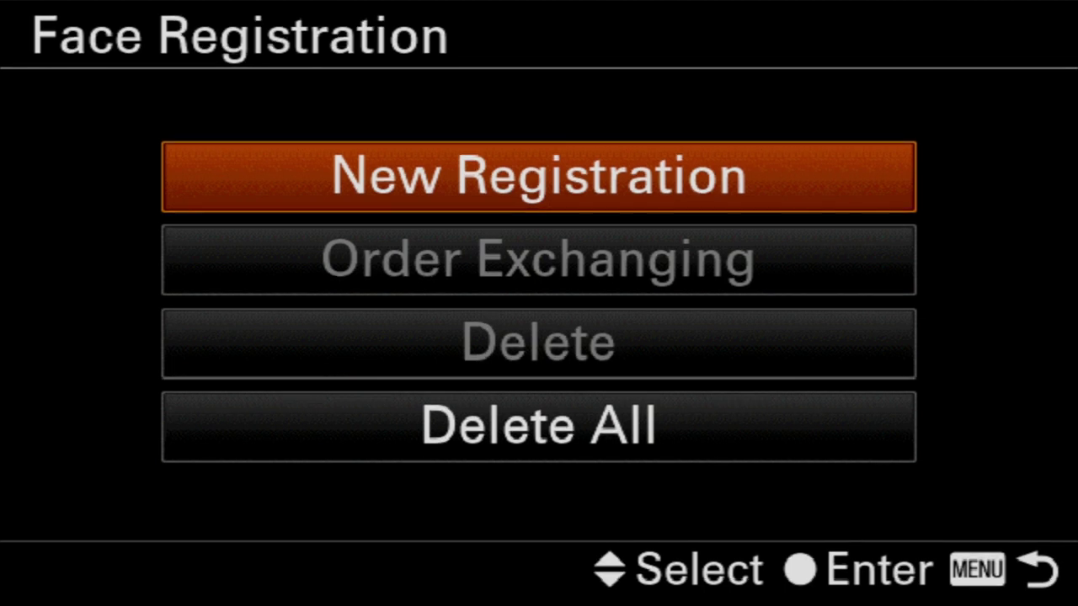
- Browse the Face Registration options, then exit to the Shooting Assist list
key(Down)
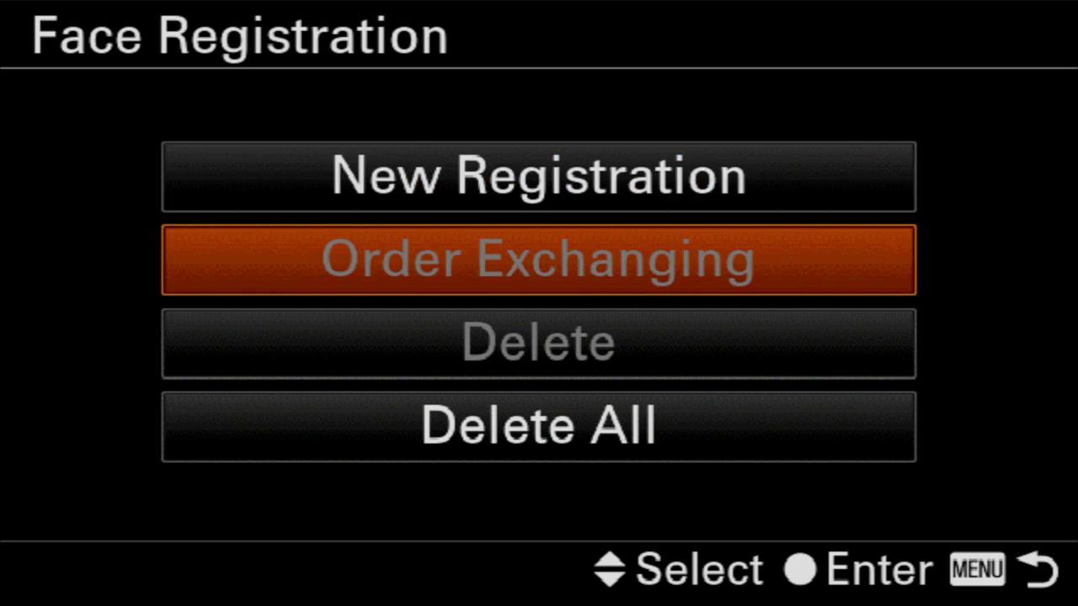
key(Down)
key(Down)
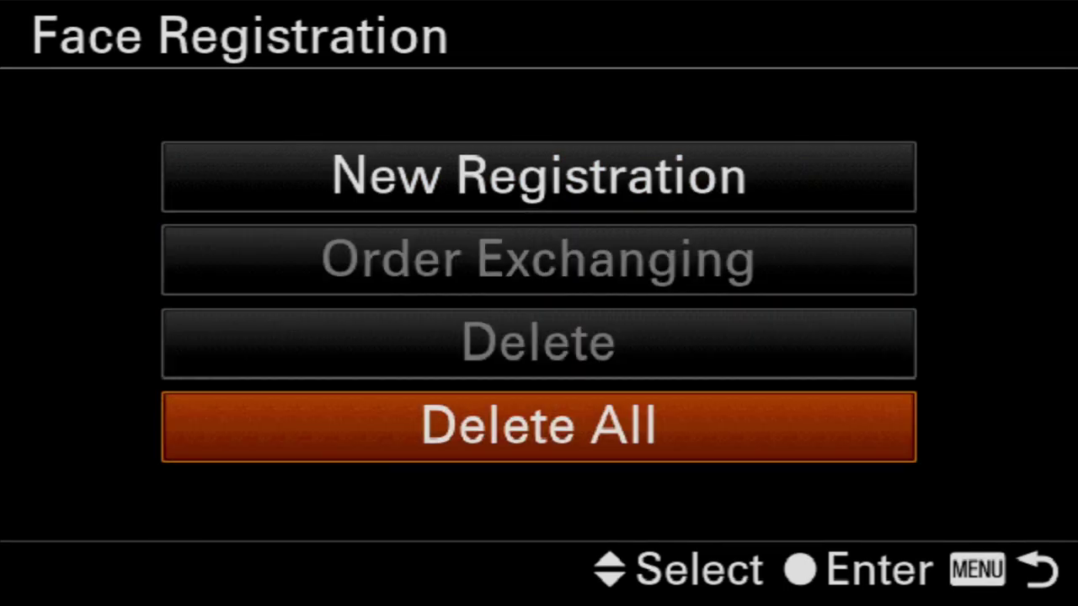
key(Escape)
key(Down)
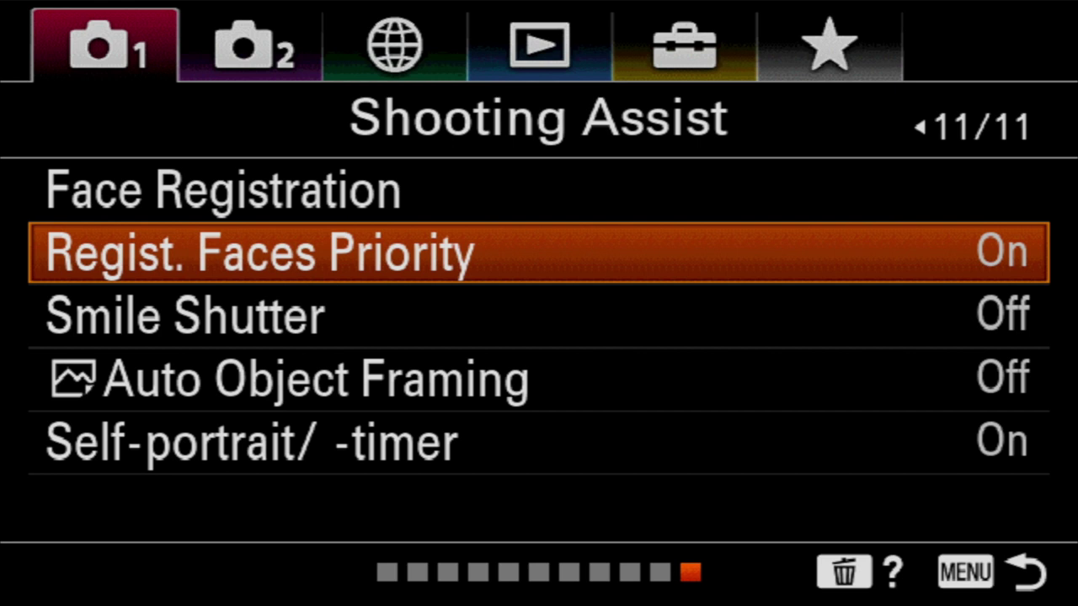
- Keep Regist. Faces Priority On and check Smile Shutter, leaving it Off
key(Return)
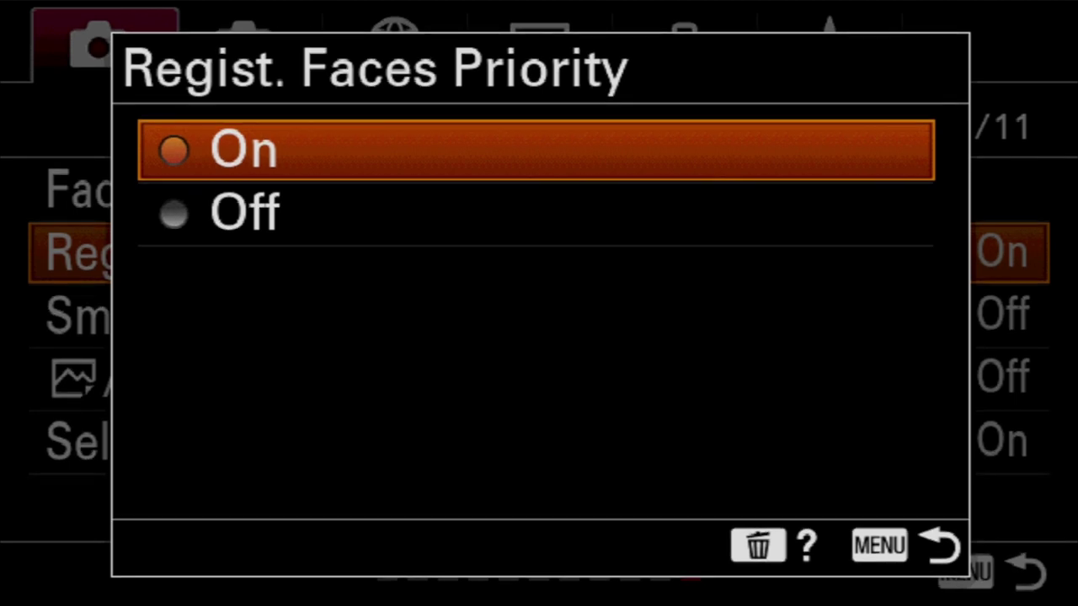
key(Return)
key(Down)
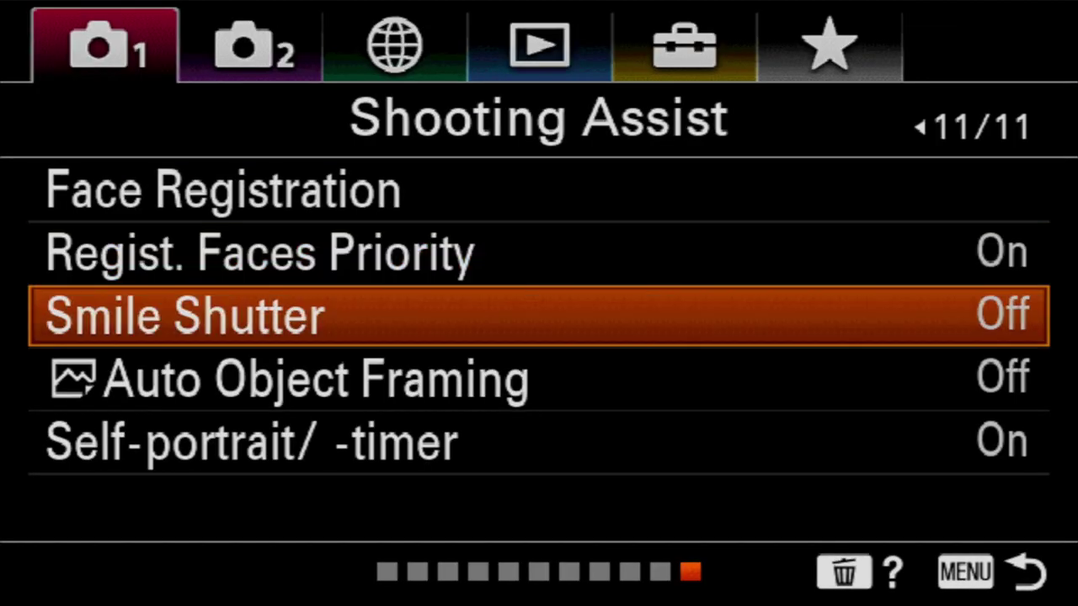
key(Return)
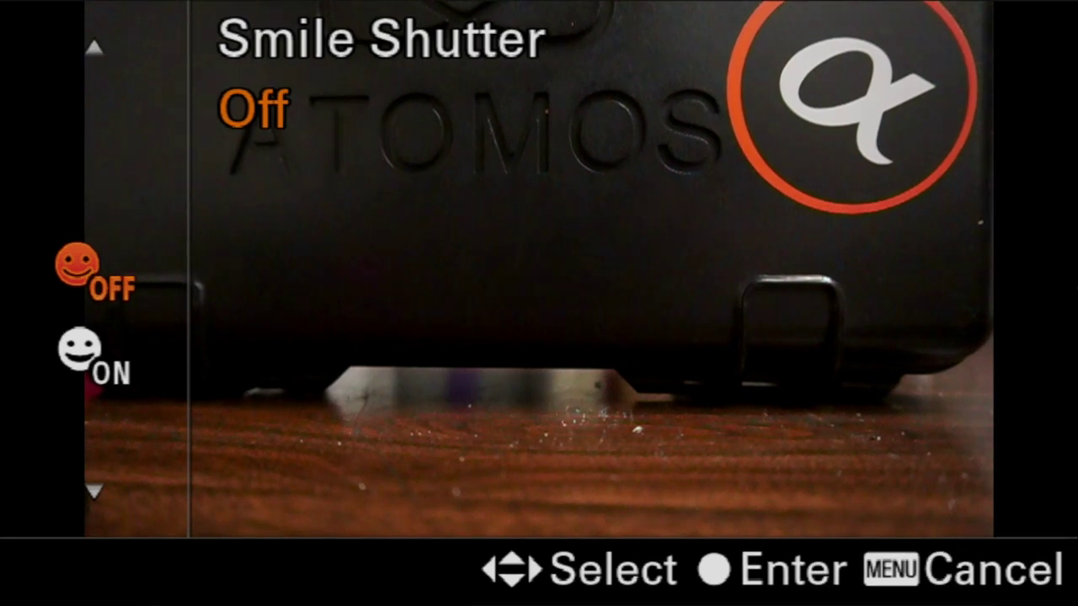
key(Return)
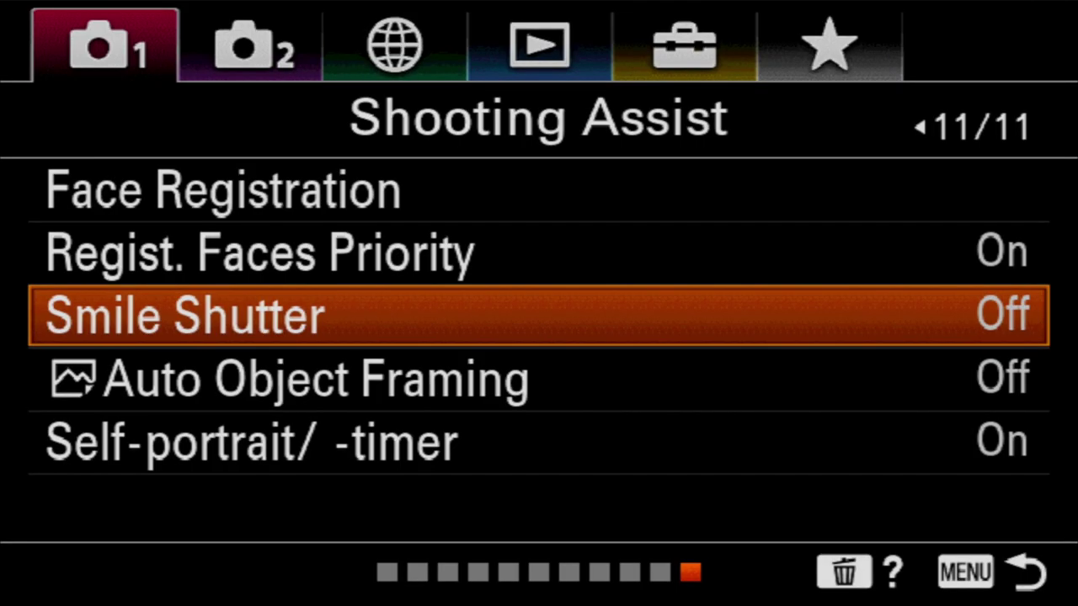
key(Down)
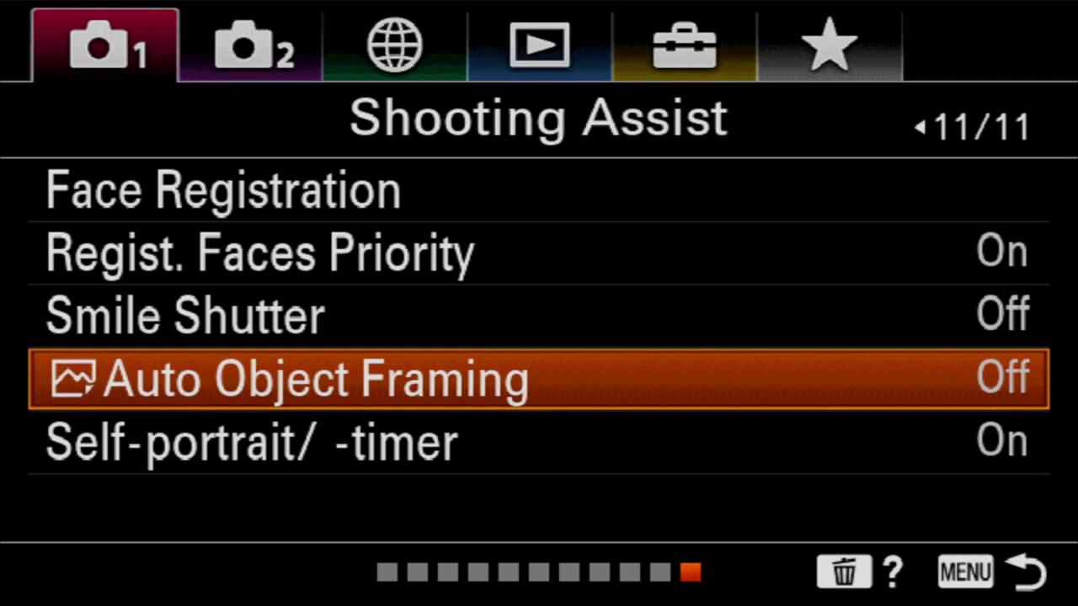
- Preview AUTO for Auto Object Framing, then confirm it stays OFF
key(Return)
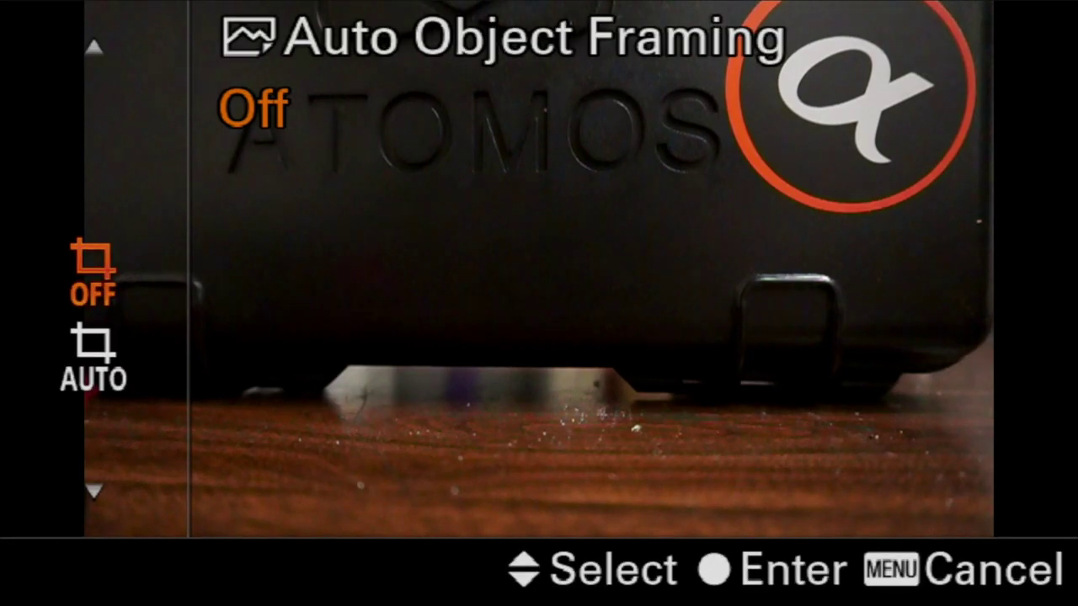
key(Down)
key(Up)
key(Return)
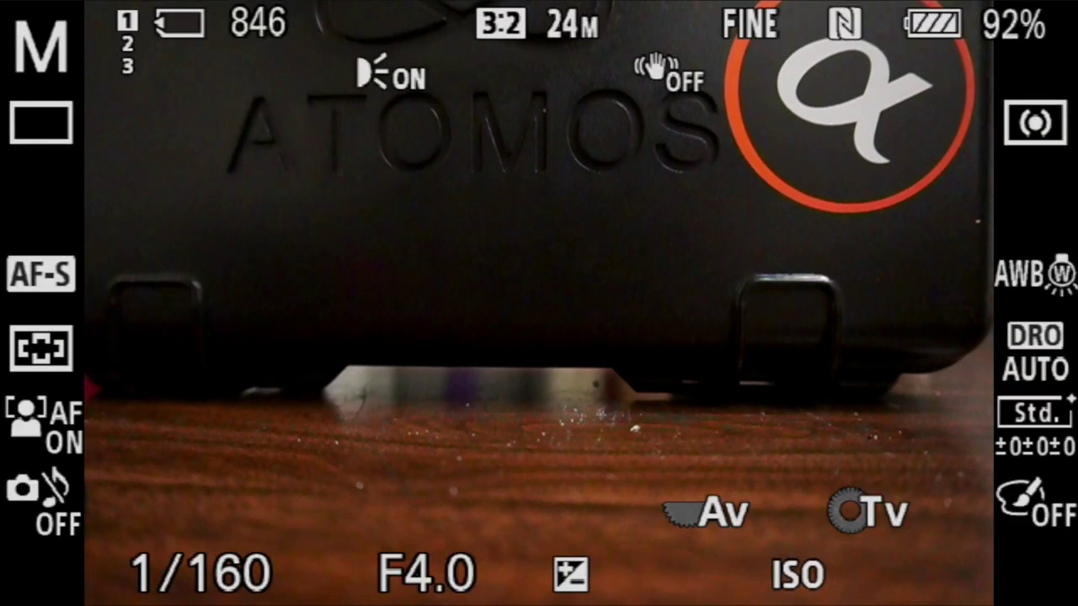
- Bring up the Self-portrait/ -timer options, currently set to On
key(Menu)
key(Down)
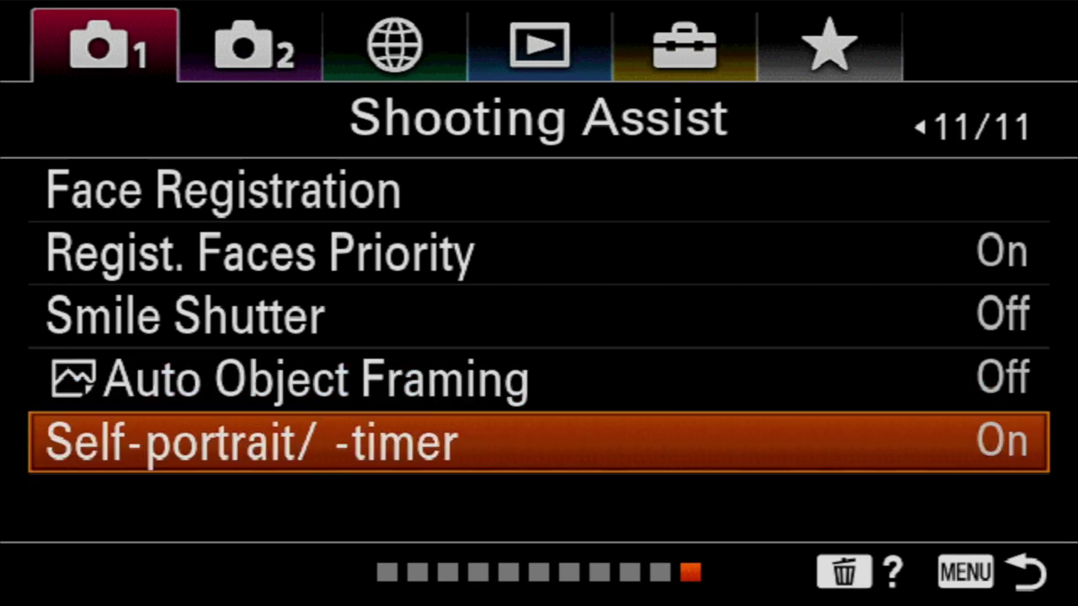
key(Return)
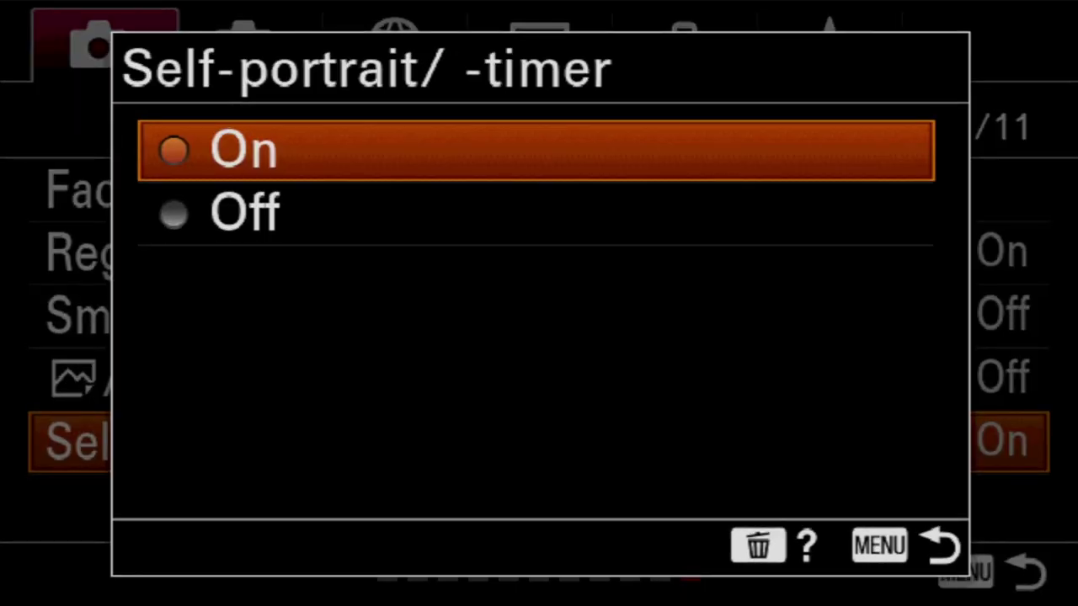